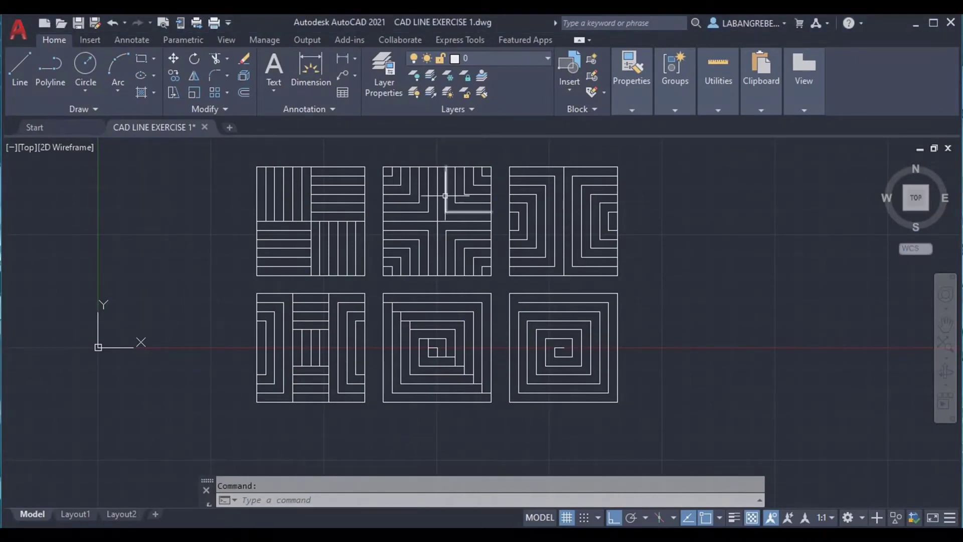
Step: Pan past the six finished line-pattern boxes to empty drawing space on the right
{"action": "middle_click_drag", "start_coordinate": [636, 244], "coordinate": [342, 247]}
{"action": "middle_click_drag", "start_coordinate": [596, 252], "coordinate": [324, 274]}
{"action": "left_click", "coordinate": [323, 504]}
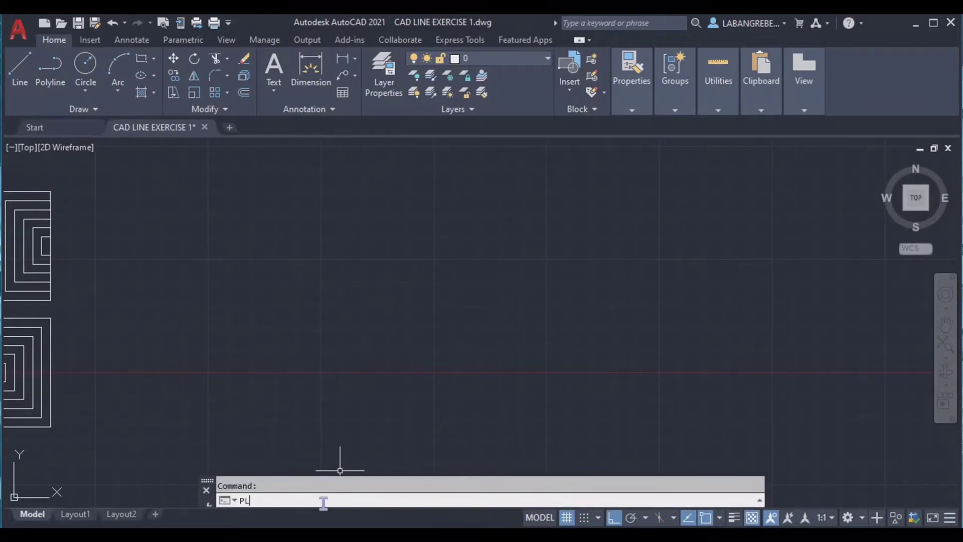
Step: Draw a closed polyline square with four 12-unit sides, then window-select it
{"action": "left_click", "coordinate": [219, 194]}
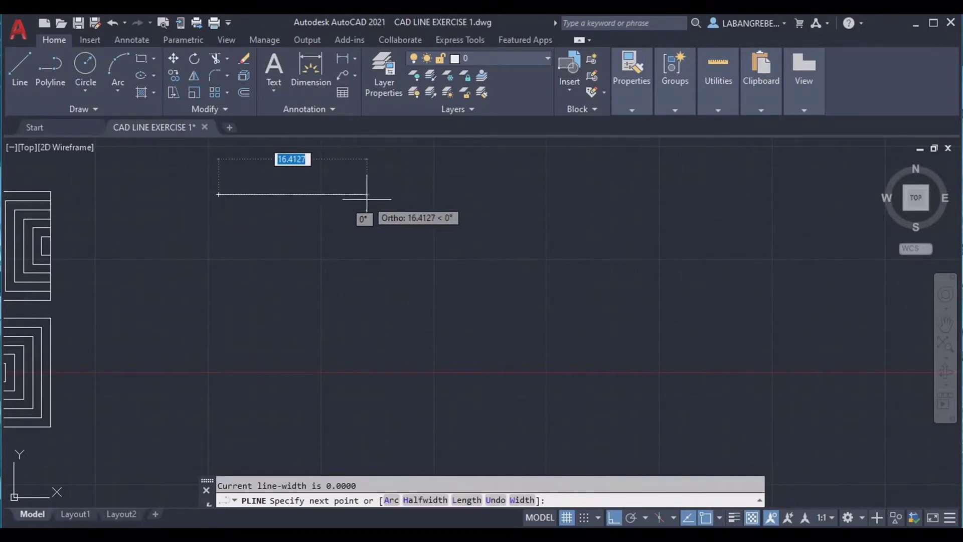
{"action": "type", "text": "12"}
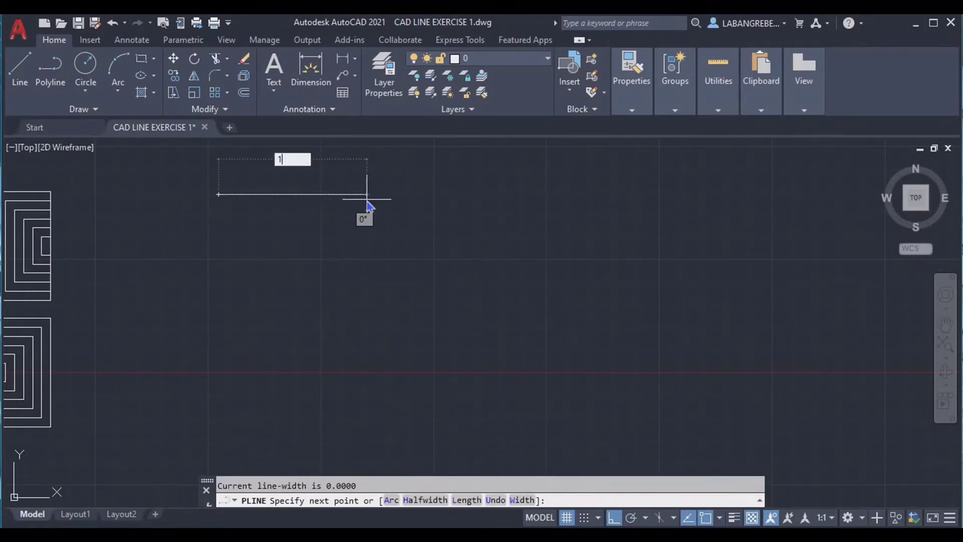
{"action": "key", "text": "Return"}
{"action": "type", "text": "12"}
{"action": "key", "text": "Return"}
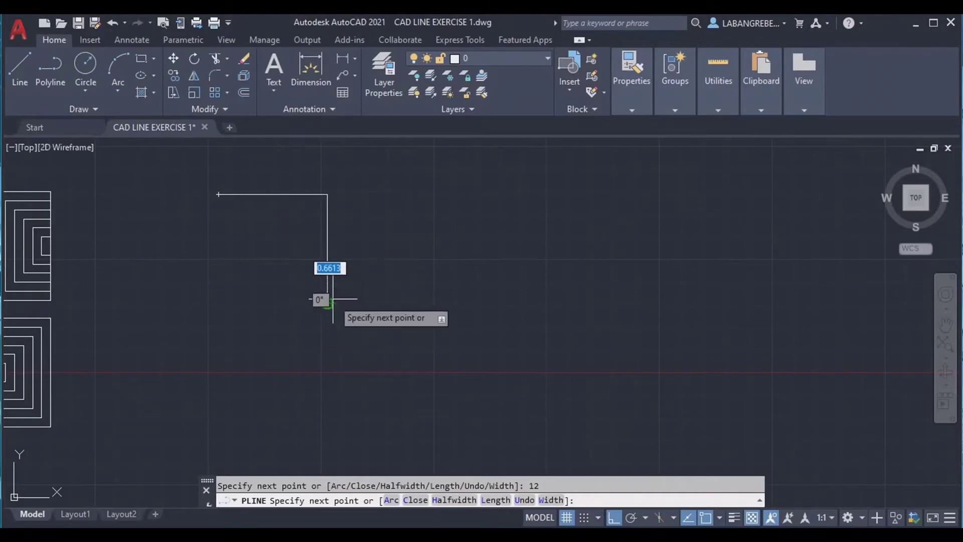
{"action": "type", "text": "12"}
{"action": "key", "text": "Return"}
{"action": "type", "text": "12"}
{"action": "key", "text": "Return"}
{"action": "key", "text": "Return"}
{"action": "left_click", "coordinate": [411, 331]}
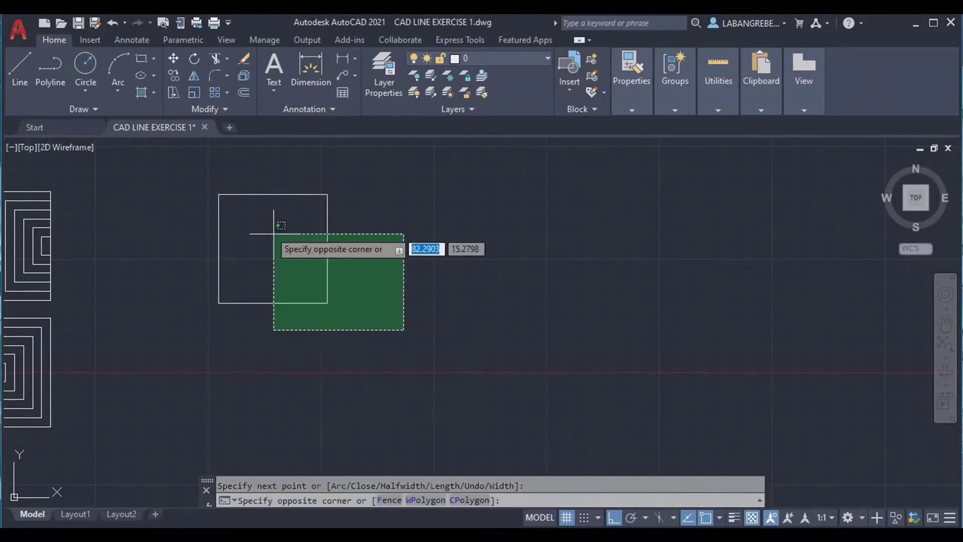
{"action": "left_click", "coordinate": [197, 181]}
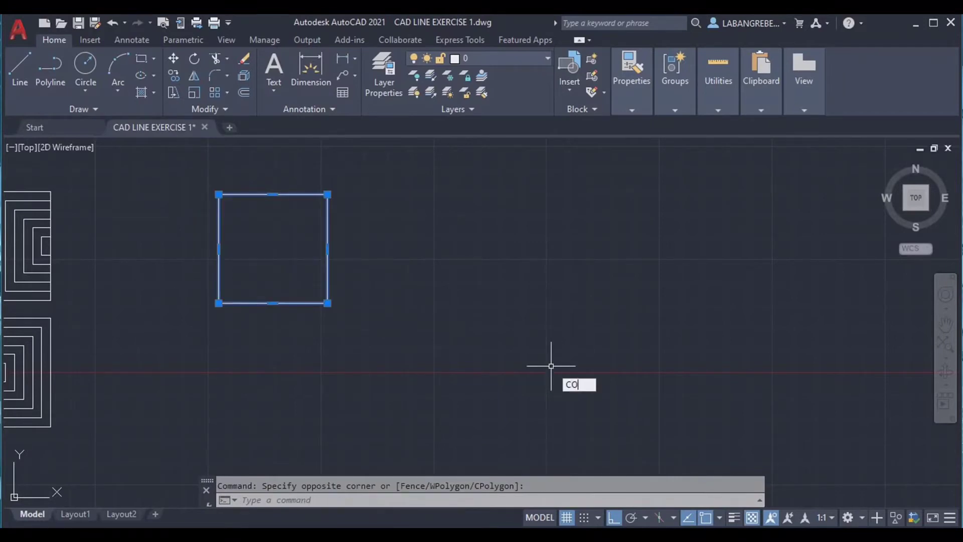
Step: Copy the square from its top-left corner 14 and 28 units to the right
{"action": "key", "text": "Return"}
{"action": "left_click", "coordinate": [219, 194]}
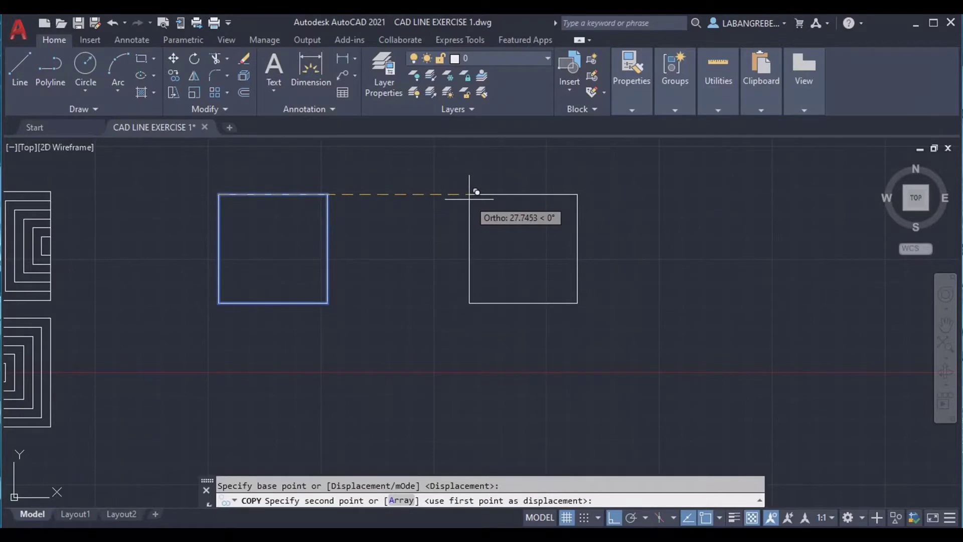
{"action": "type", "text": "1"}
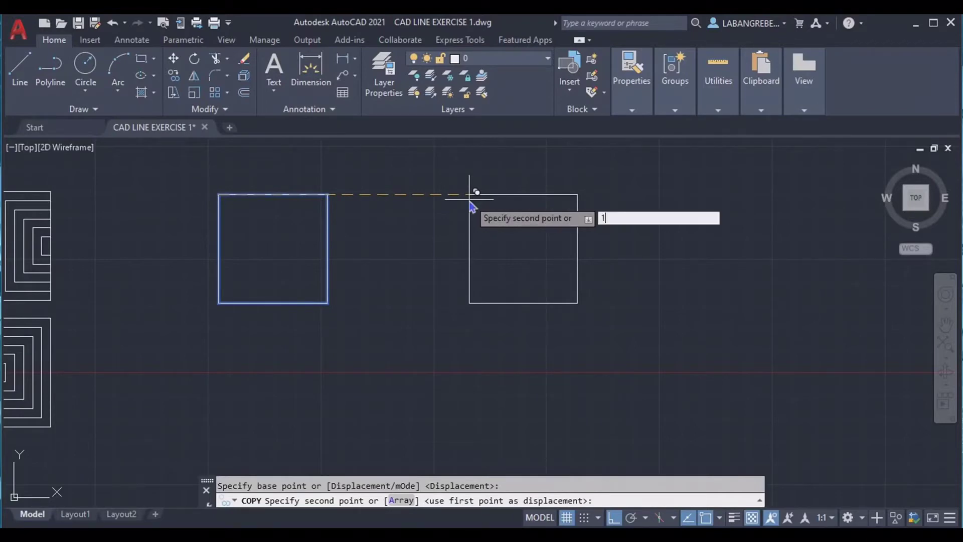
{"action": "type", "text": "4"}
{"action": "key", "text": "Return"}
{"action": "type", "text": "28"}
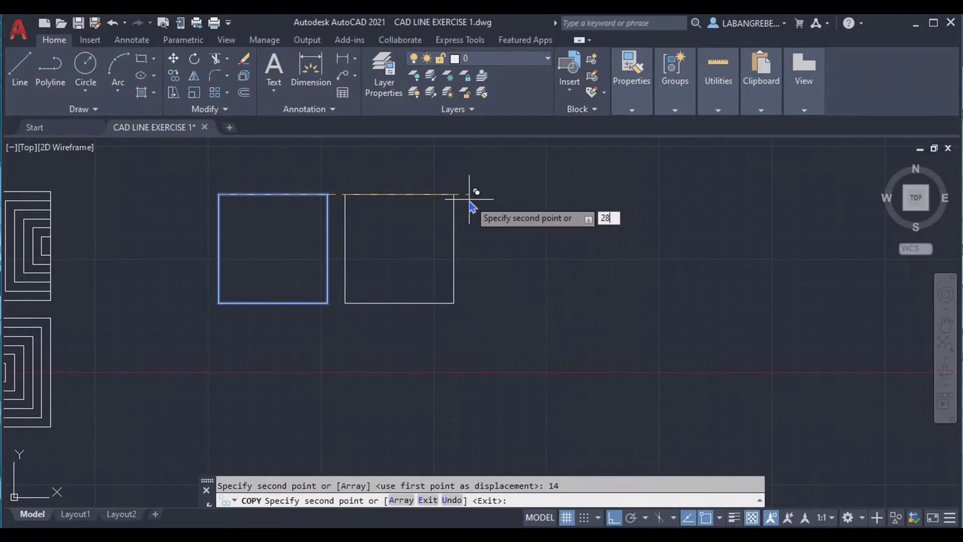
{"action": "key", "text": "Return"}
{"action": "key", "text": "Return"}
Step: Copy the row of three squares 14 units down to form a second row
{"action": "left_click", "coordinate": [618, 357]}
{"action": "left_click", "coordinate": [274, 227]}
{"action": "type", "text": "O"}
{"action": "key", "text": "Return"}
{"action": "left_click", "coordinate": [219, 195]}
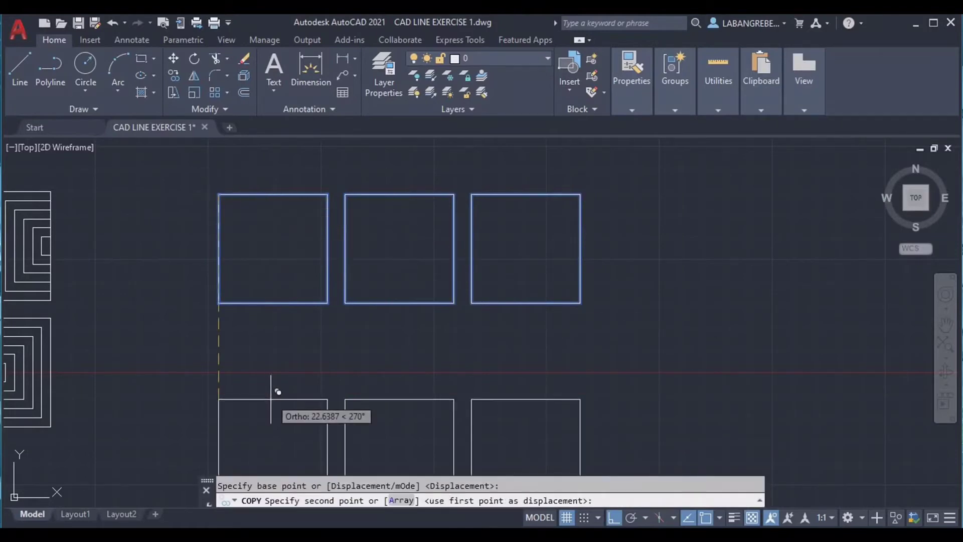
{"action": "type", "text": "14"}
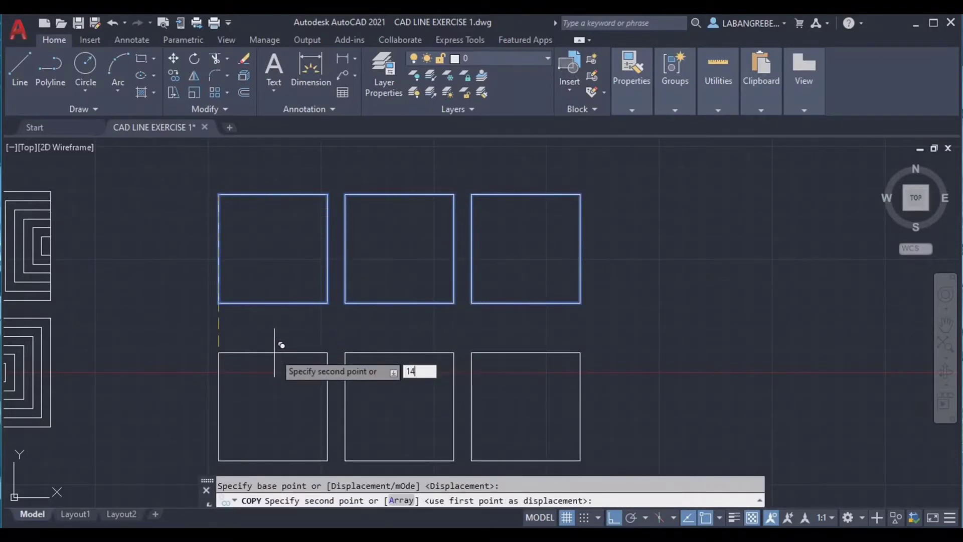
{"action": "key", "text": "Return"}
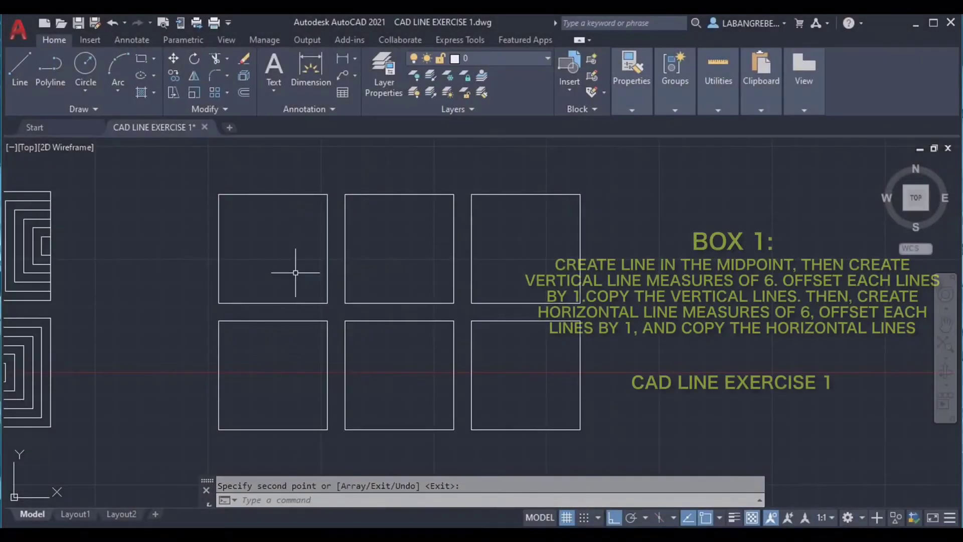
Step: In Box 1, draw a horizontal midline and a vertical line from the top midpoint to it
{"action": "scroll", "coordinate": [299, 217], "scroll_direction": "up", "scroll_amount": 5}
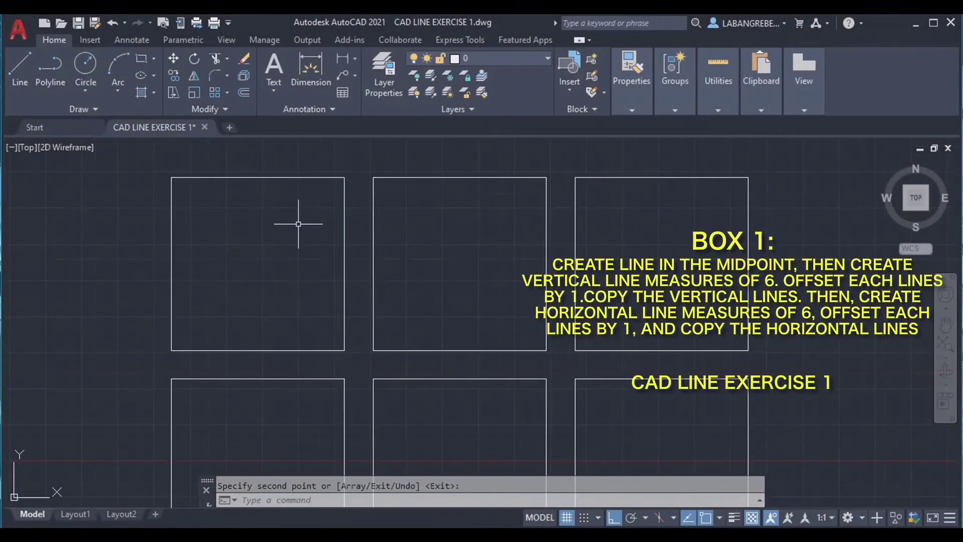
{"action": "type", "text": "l"}
{"action": "key", "text": "Return"}
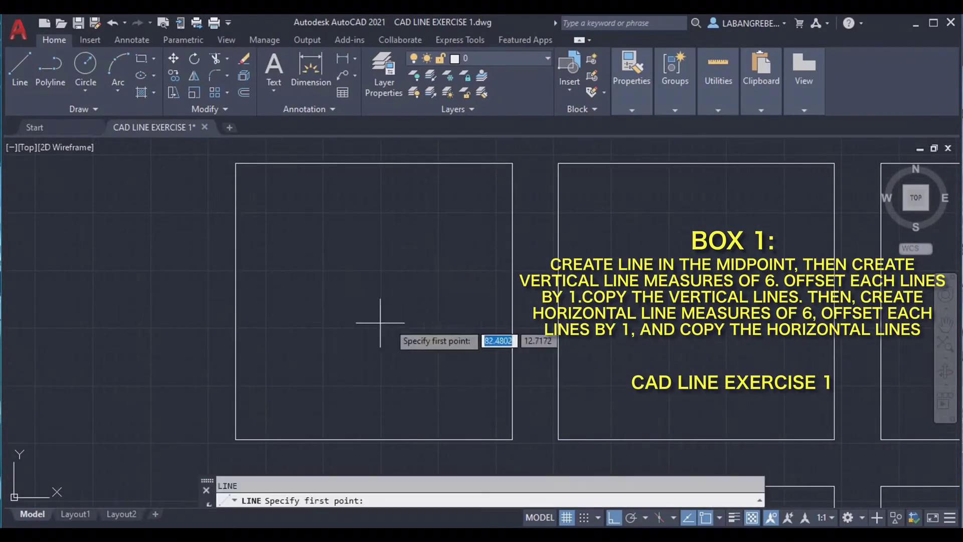
{"action": "left_click", "coordinate": [236, 301]}
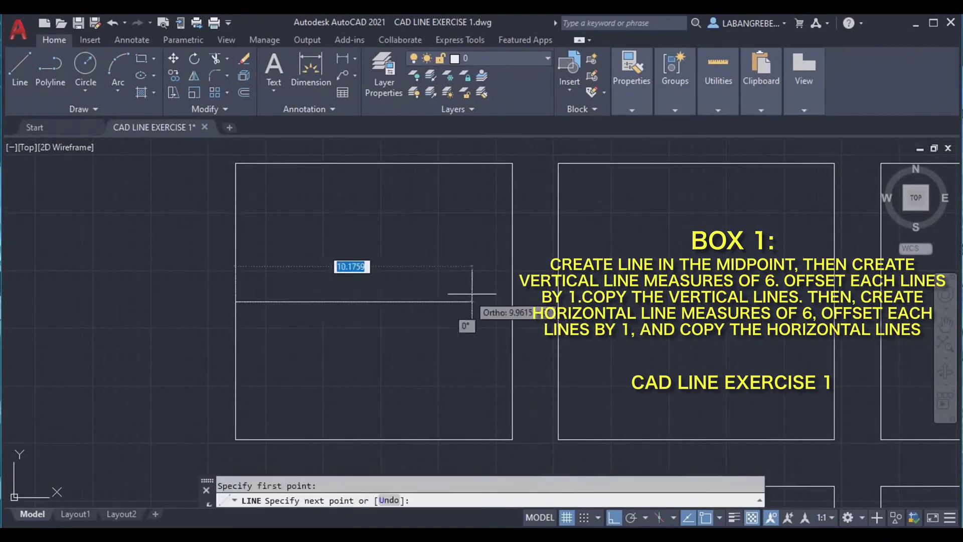
{"action": "left_click", "coordinate": [508, 299]}
{"action": "key", "text": "Return"}
{"action": "key", "text": "Return"}
{"action": "left_click", "coordinate": [374, 163]}
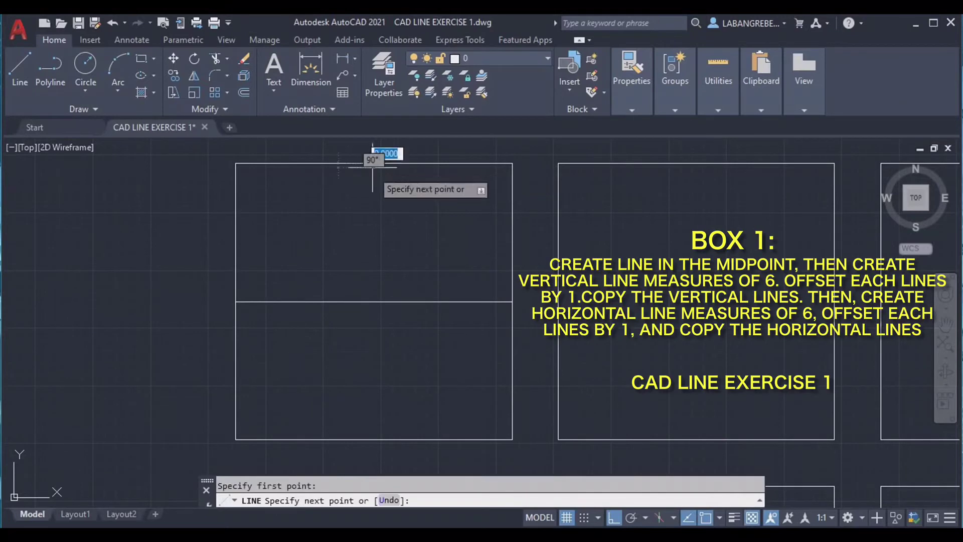
{"action": "left_click", "coordinate": [374, 302]}
{"action": "key", "text": "Return"}
Step: Offset the vertical line repeatedly at 1-unit spacing to the left, filling the upper-left quarter
{"action": "left_click", "coordinate": [415, 240]}
{"action": "left_click", "coordinate": [331, 220]}
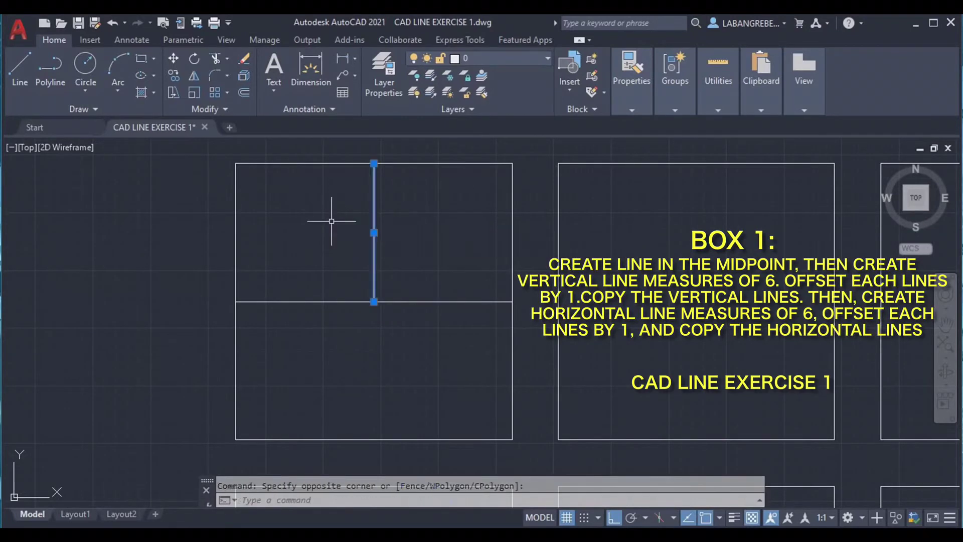
{"action": "type", "text": "o"}
{"action": "key", "text": "Return"}
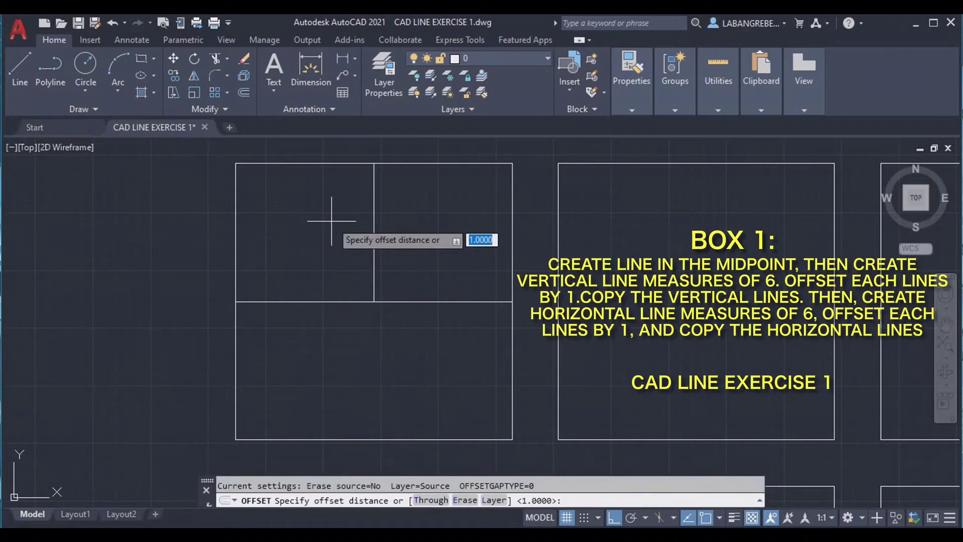
{"action": "key", "text": "Return"}
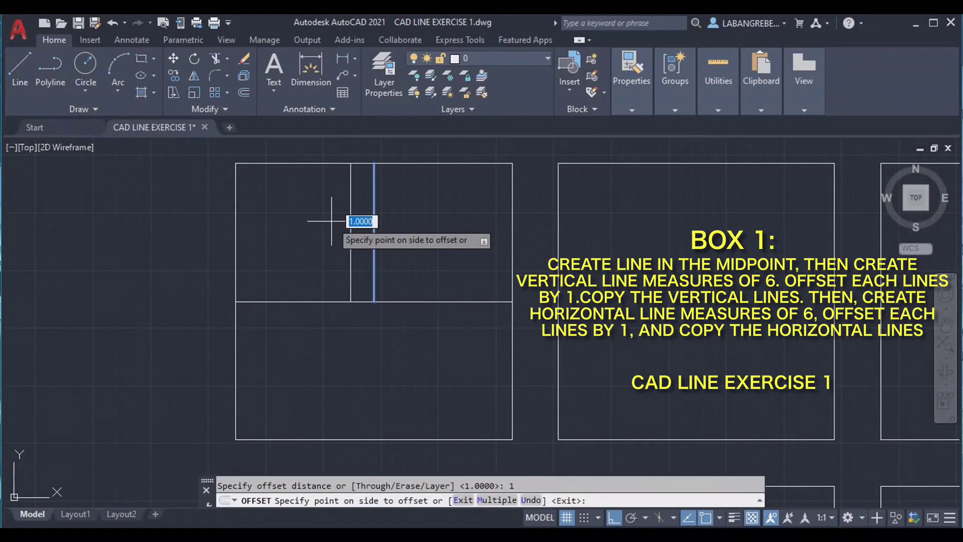
{"action": "type", "text": "M"}
{"action": "key", "text": "Return"}
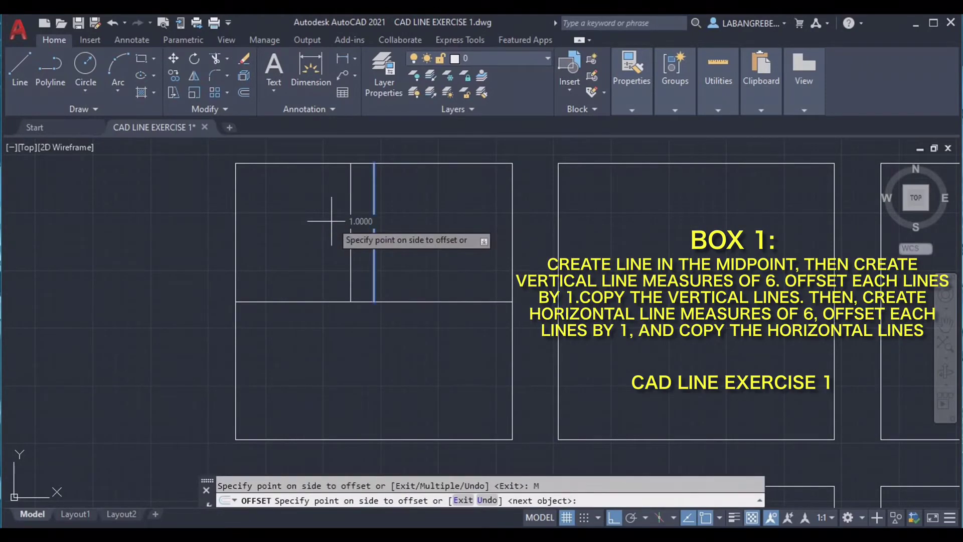
{"action": "left_click", "coordinate": [210, 217]}
{"action": "left_click", "coordinate": [210, 217]}
{"action": "left_click", "coordinate": [211, 220]}
{"action": "left_click", "coordinate": [210, 221]}
{"action": "left_click", "coordinate": [205, 215]}
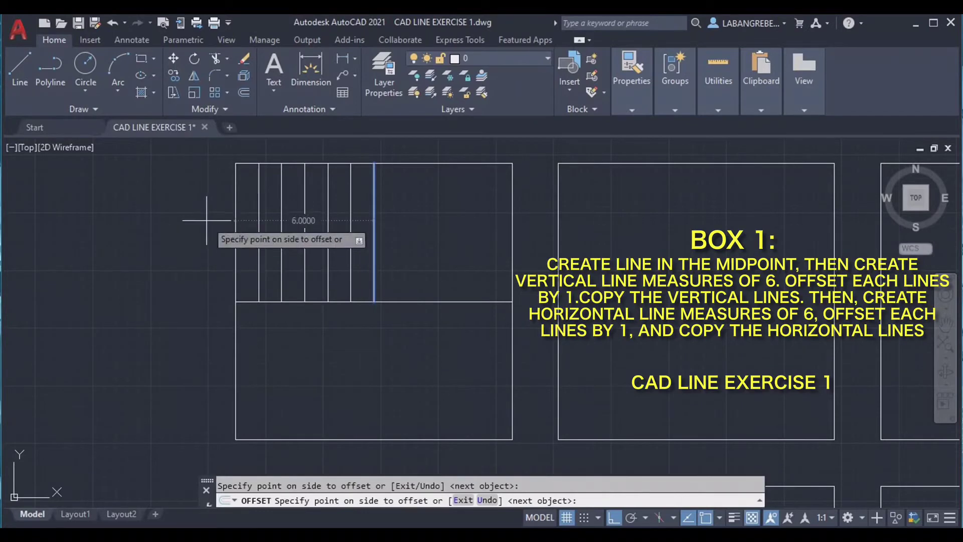
{"action": "left_click", "coordinate": [215, 226]}
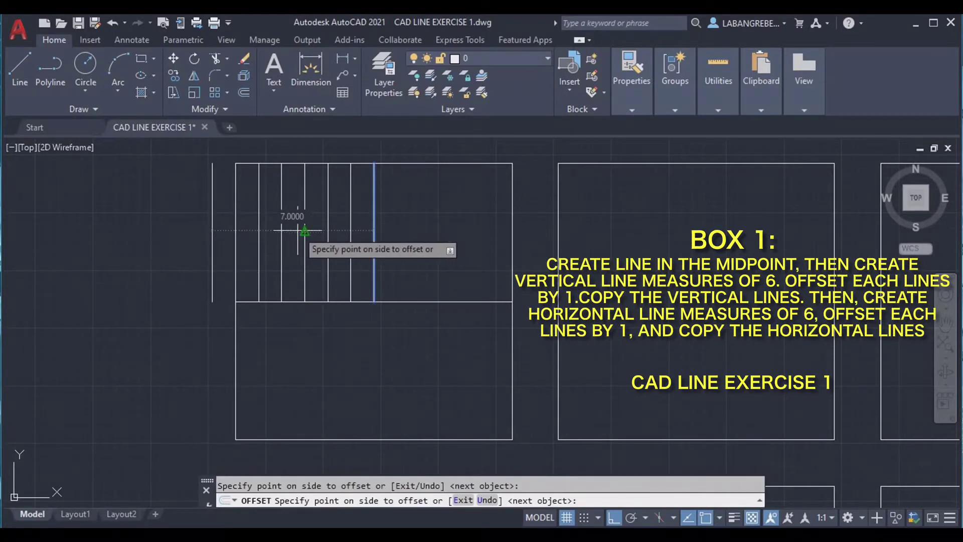
{"action": "key", "text": "Escape"}
Step: Copy the six vertical lines into Box 1's lower-right quarter
{"action": "left_click", "coordinate": [408, 218]}
{"action": "left_click", "coordinate": [252, 241]}
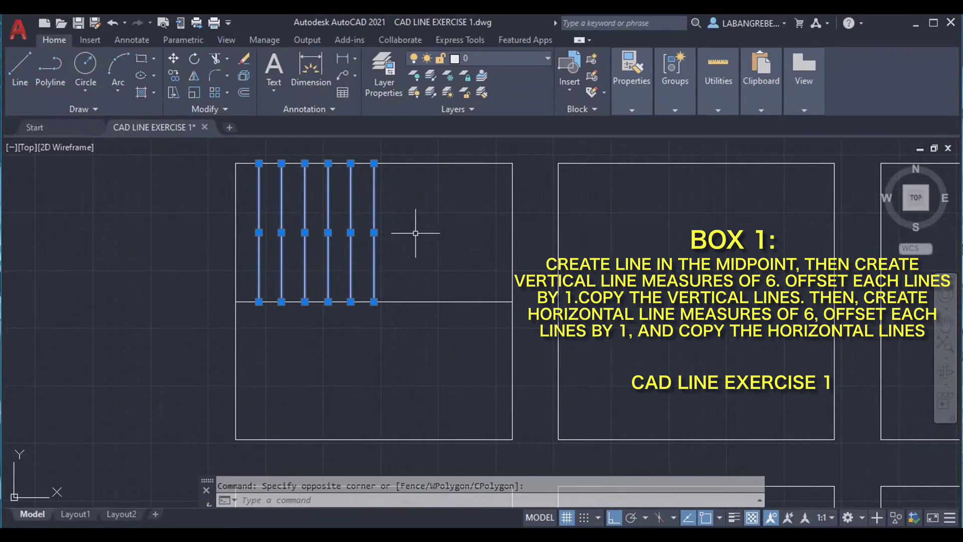
{"action": "type", "text": "co"}
{"action": "key", "text": "Return"}
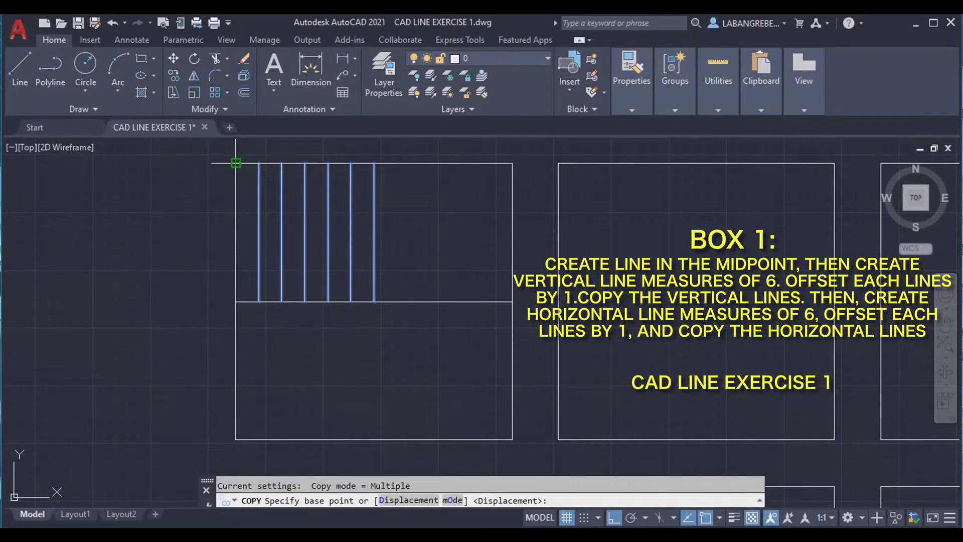
{"action": "left_click", "coordinate": [235, 163]}
{"action": "left_click", "coordinate": [381, 294]}
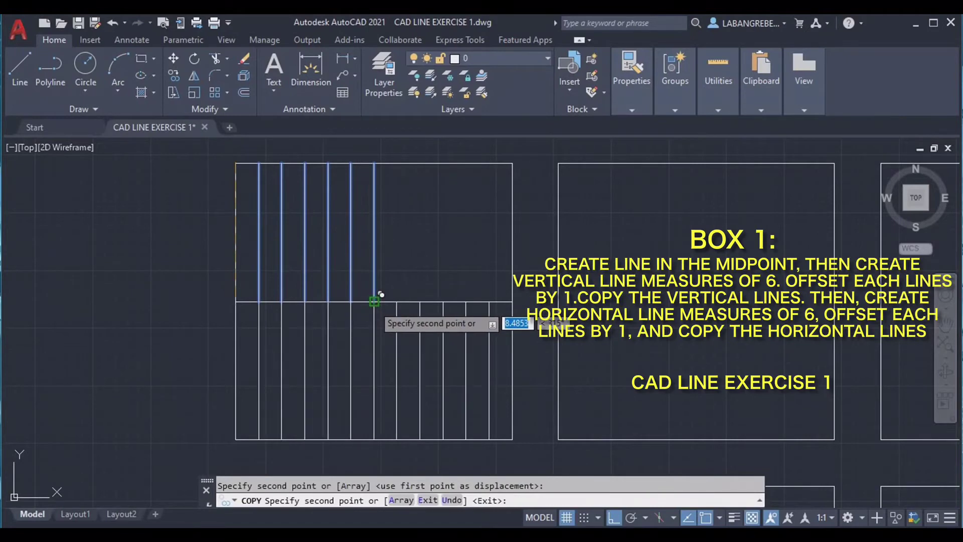
{"action": "key", "text": "Return"}
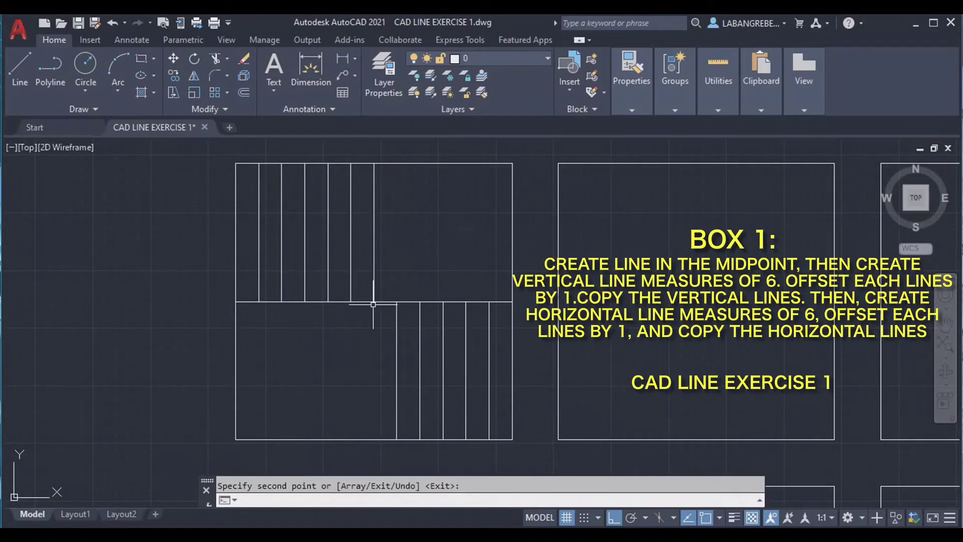
Step: Stretch the centre vertical line down to Box 1's bottom edge
{"action": "left_click", "coordinate": [376, 272]}
{"action": "left_click", "coordinate": [374, 301]}
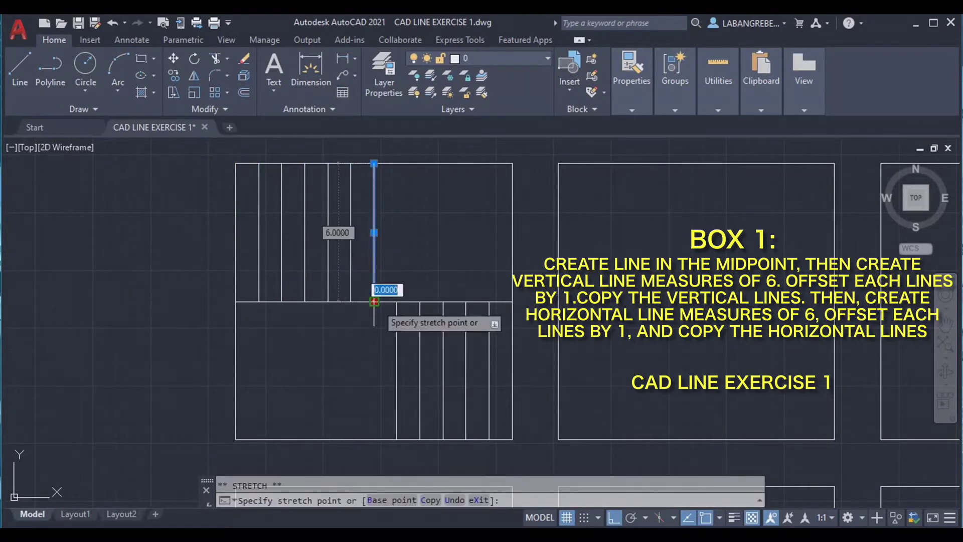
{"action": "left_click", "coordinate": [374, 440]}
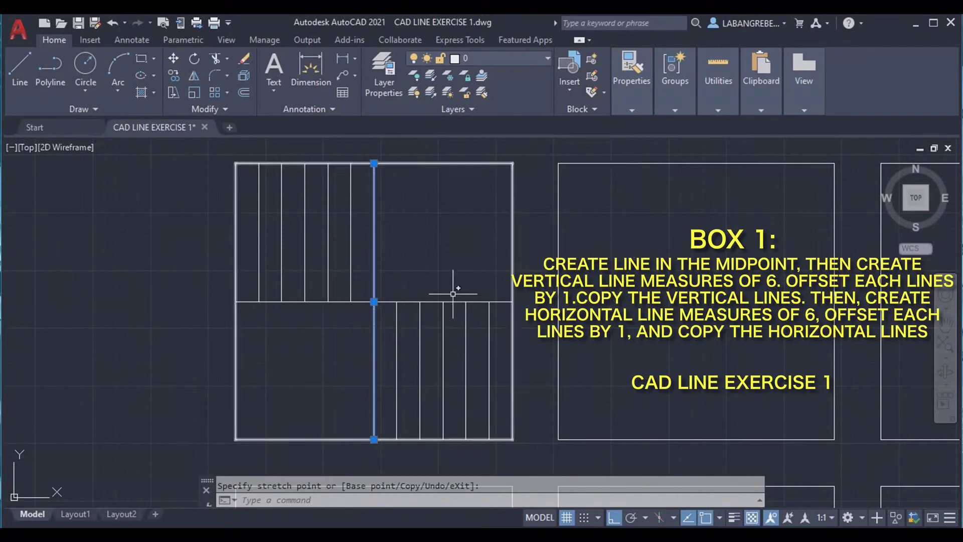
{"action": "key", "text": "Escape"}
Step: Draw a line from Box 1's top midpoint to its top-right corner
{"action": "key", "text": "l"}
{"action": "key", "text": "Return"}
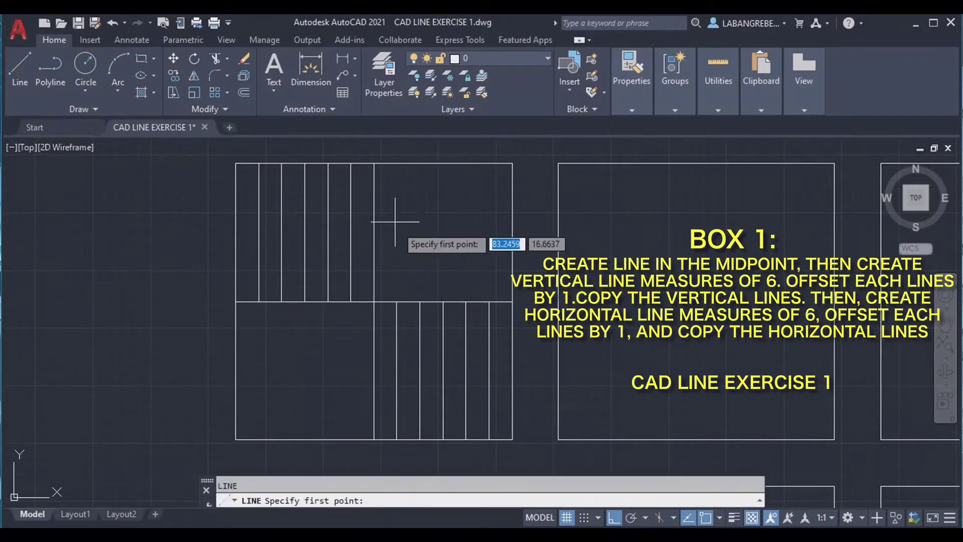
{"action": "left_click", "coordinate": [373, 163]}
{"action": "left_click", "coordinate": [512, 163]}
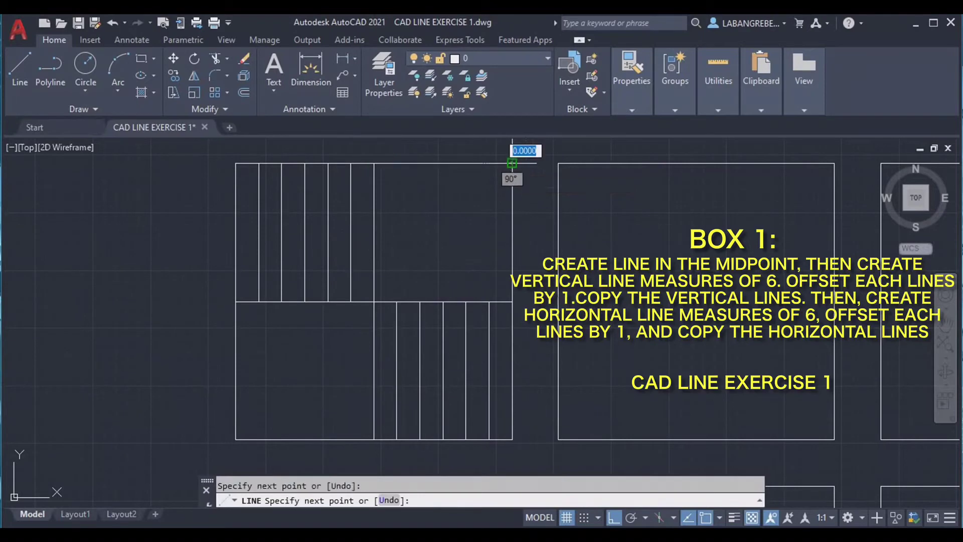
{"action": "key", "text": "Return"}
Step: Offset the top line downward at 1-unit spacing to fill the upper-right quarter
{"action": "key", "text": "Return"}
{"action": "left_click", "coordinate": [508, 164]}
{"action": "type", "text": "o"}
{"action": "key", "text": "Return"}
{"action": "type", "text": "1"}
{"action": "key", "text": "Return"}
{"action": "key", "text": "Return"}
{"action": "left_click", "coordinate": [484, 221]}
{"action": "left_click", "coordinate": [485, 228]}
{"action": "left_click", "coordinate": [485, 231]}
{"action": "key", "text": "Return"}
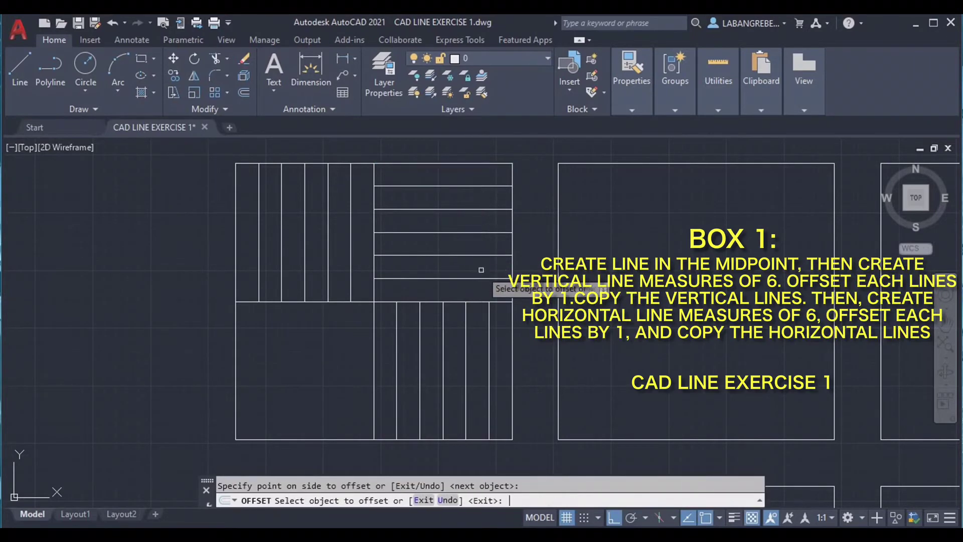
{"action": "key", "text": "Escape"}
Step: Select the six horizontal lines and copy them into Box 1's lower-left quarter
{"action": "left_click", "coordinate": [481, 289]}
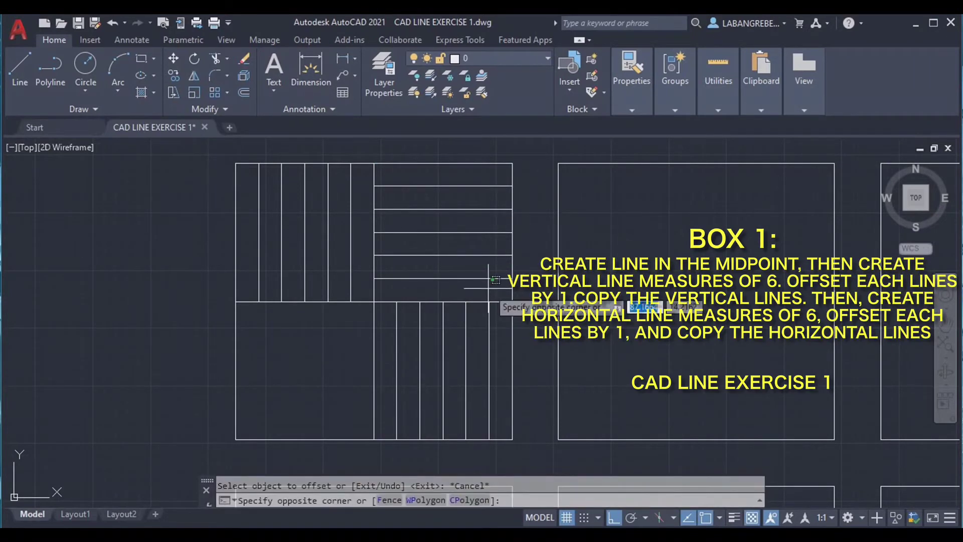
{"action": "left_click", "coordinate": [418, 165]}
{"action": "left_click", "coordinate": [419, 163]}
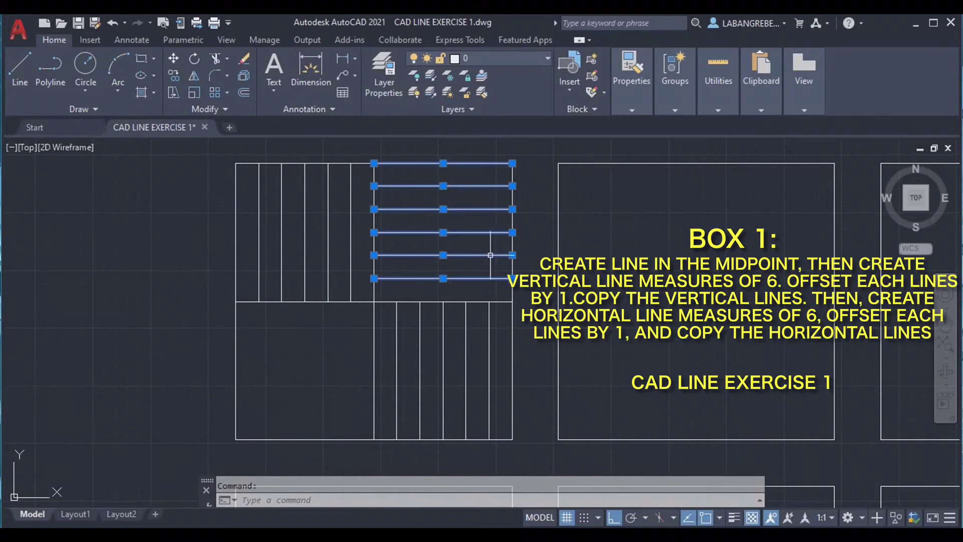
{"action": "key", "text": "BackSpace"}
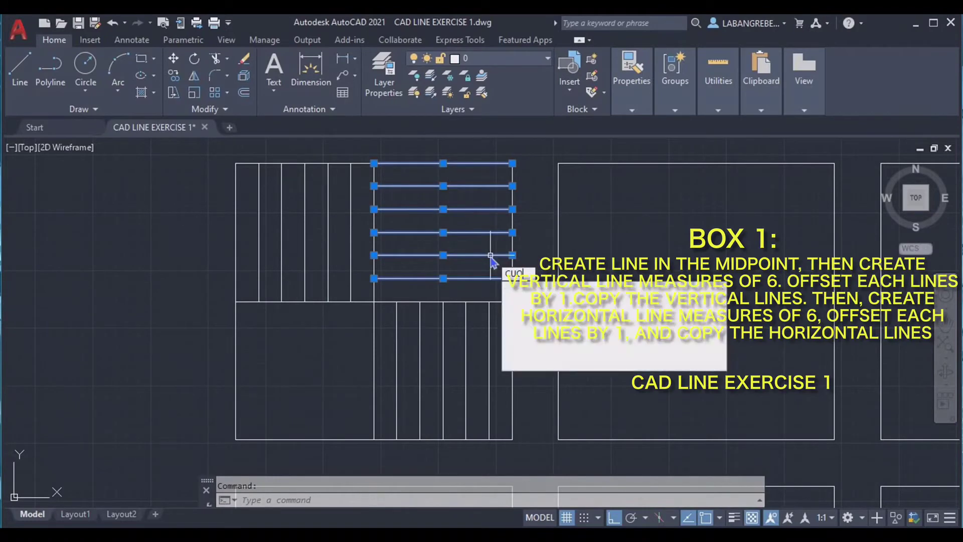
{"action": "key", "text": "Escape"}
{"action": "left_click", "coordinate": [465, 285]}
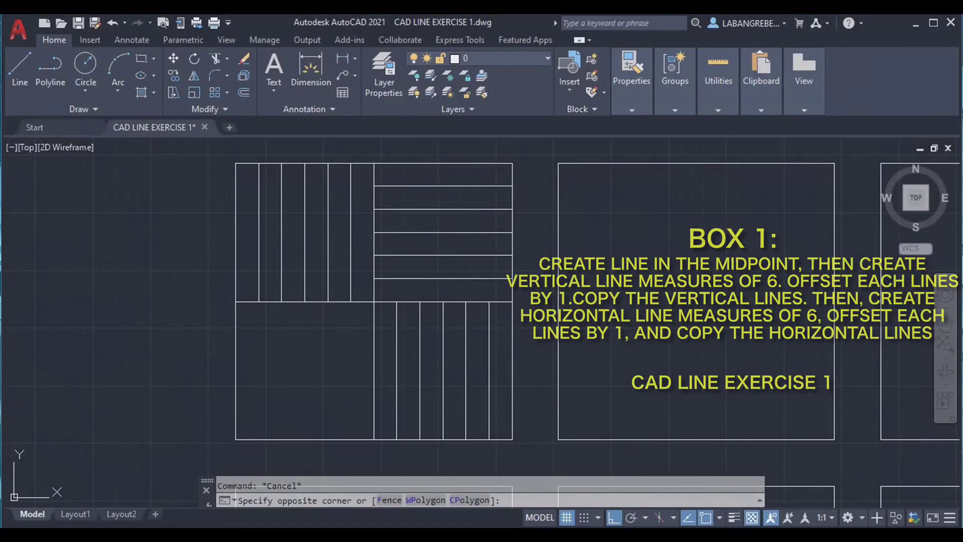
{"action": "left_click", "coordinate": [428, 157]}
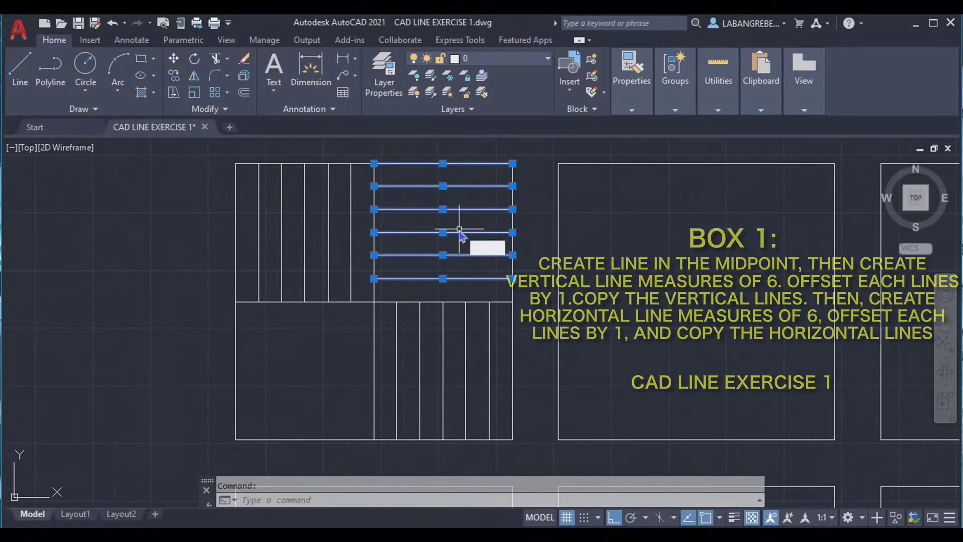
{"action": "type", "text": "CO"}
{"action": "key", "text": "Return"}
{"action": "left_click", "coordinate": [512, 163]}
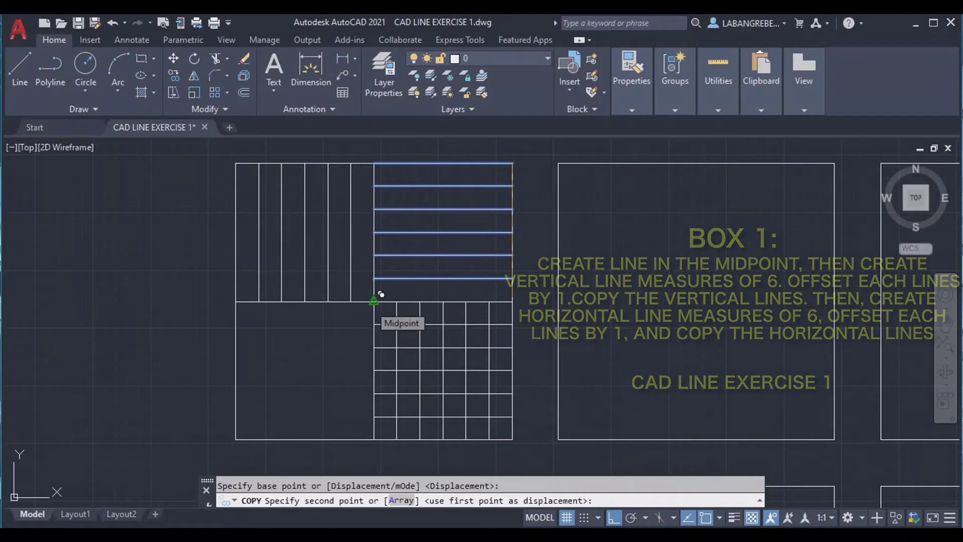
{"action": "left_click", "coordinate": [380, 294]}
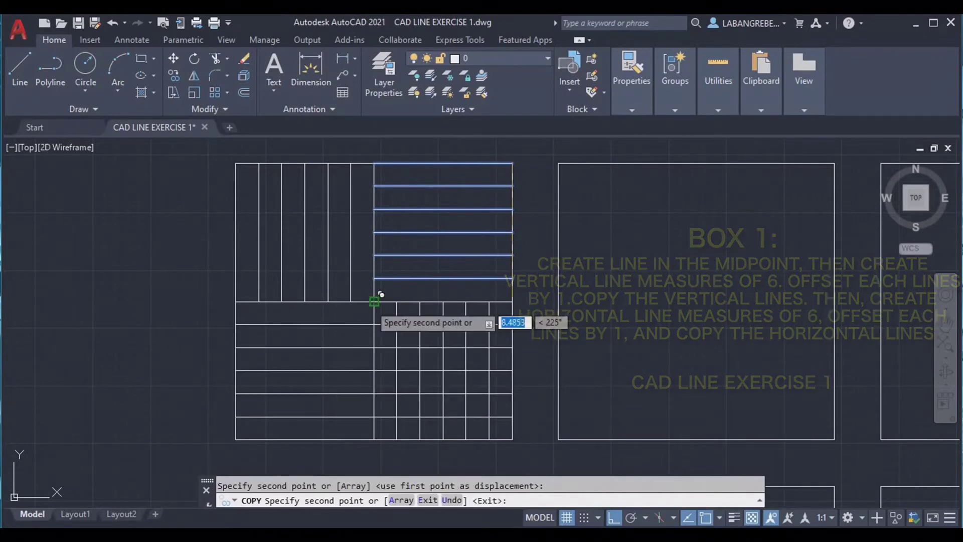
{"action": "key", "text": "Escape"}
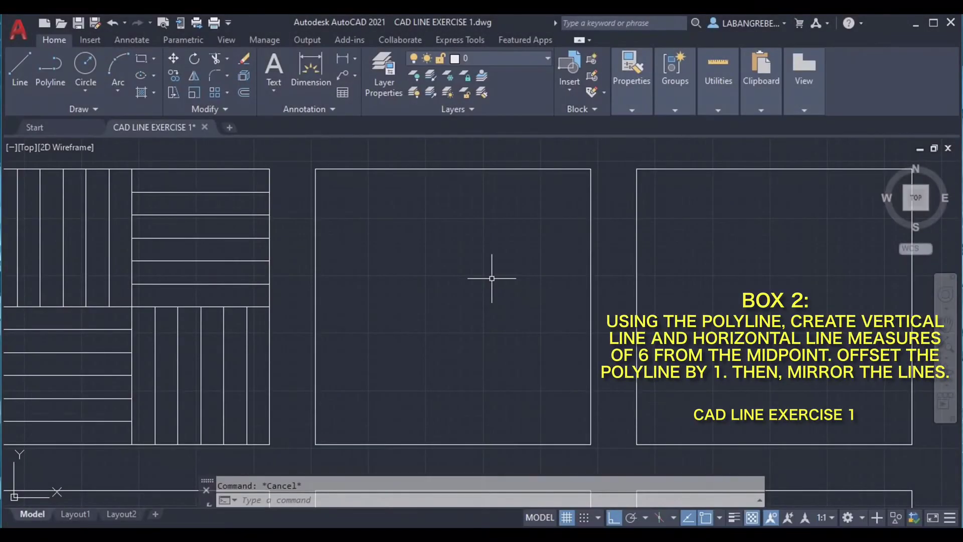
Step: Draw an L-shaped polyline from Box 2's top midpoint, 6 down and 6 left
{"action": "key", "text": "Return"}
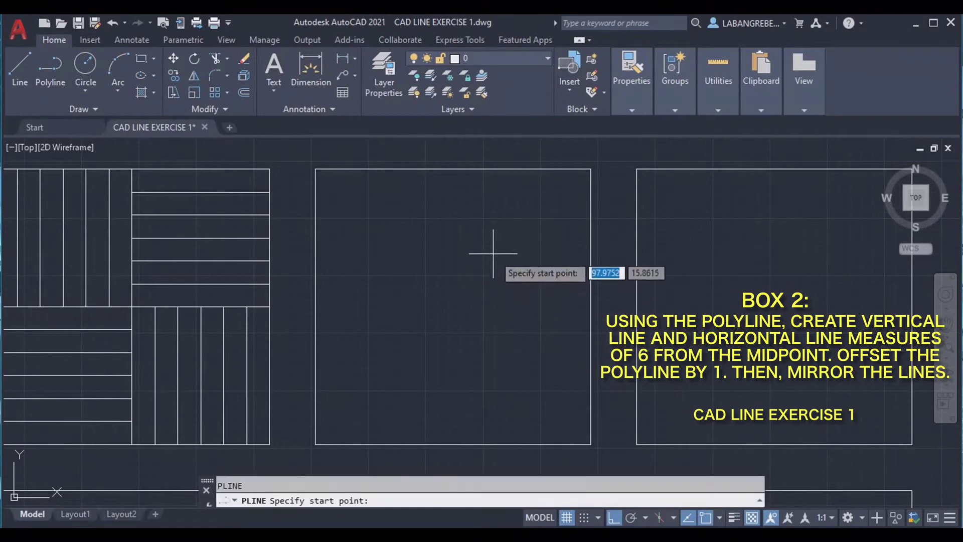
{"action": "left_click", "coordinate": [453, 169]}
{"action": "type", "text": "6"}
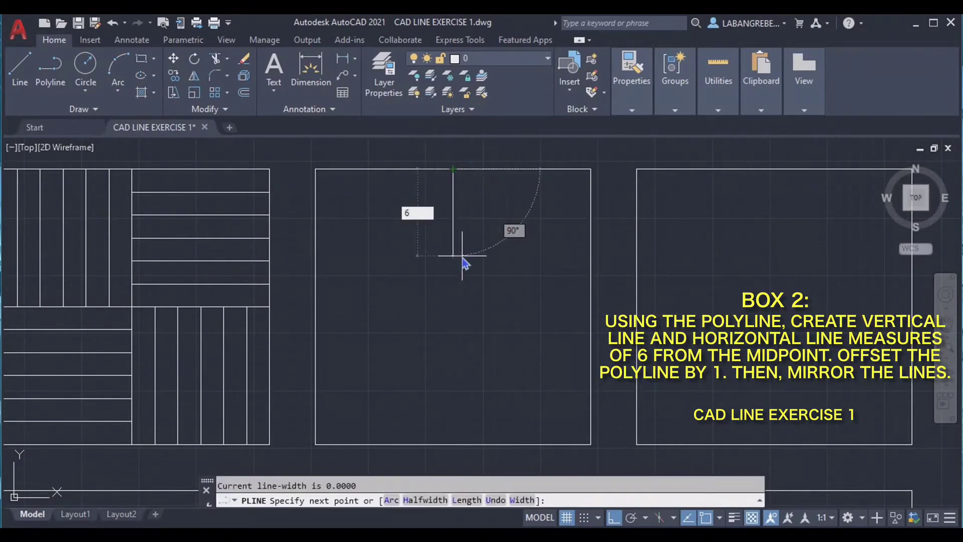
{"action": "key", "text": "Return"}
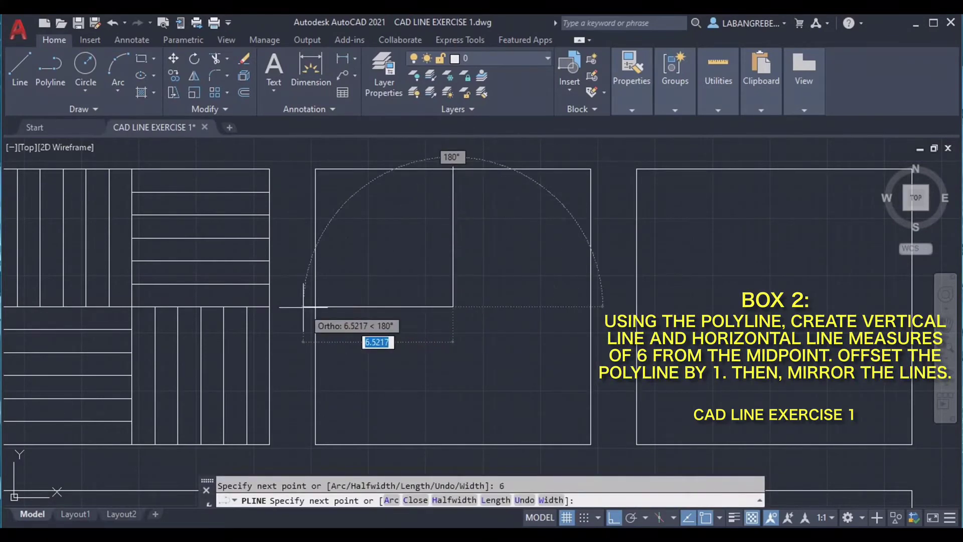
{"action": "type", "text": "6"}
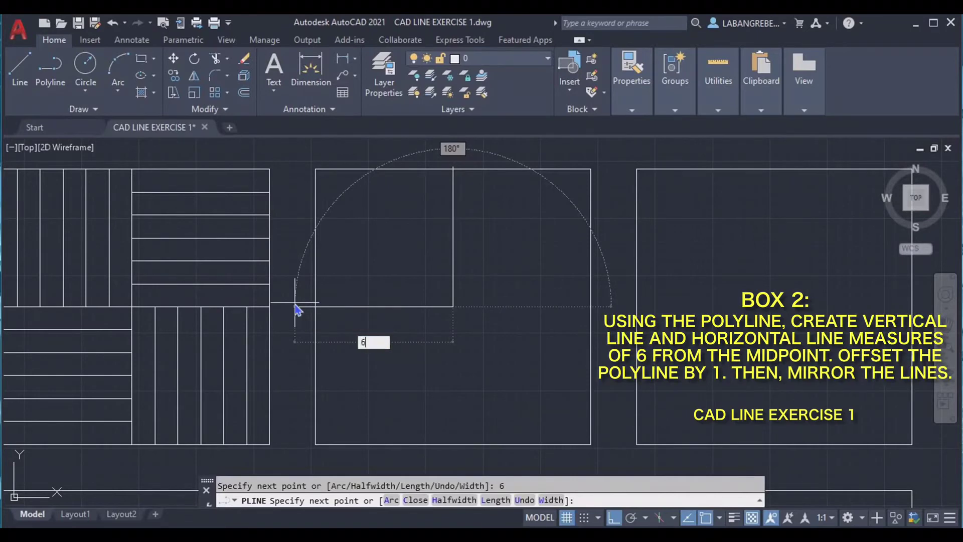
{"action": "key", "text": "Return"}
Step: Offset the L corner inward at 1-unit spacing into nested corners, then select them all
{"action": "key", "text": "Return"}
{"action": "left_click", "coordinate": [475, 346]}
{"action": "left_click", "coordinate": [420, 283]}
{"action": "type", "text": "o"}
{"action": "key", "text": "Return"}
{"action": "key", "text": "Return"}
{"action": "type", "text": "m"}
{"action": "key", "text": "Return"}
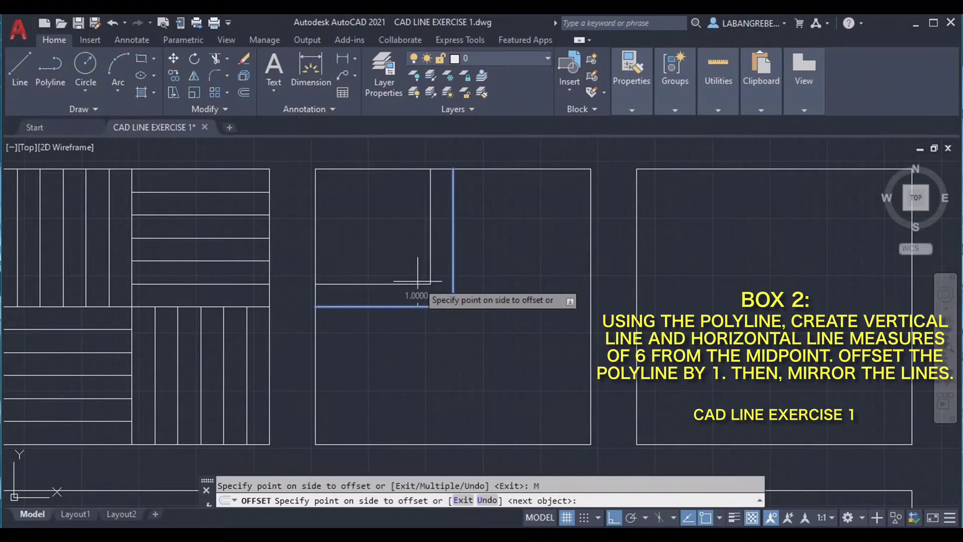
{"action": "left_click", "coordinate": [397, 281]}
{"action": "left_click", "coordinate": [366, 236]}
{"action": "left_click", "coordinate": [336, 198]}
{"action": "left_click", "coordinate": [335, 198]}
{"action": "left_click", "coordinate": [326, 194]}
{"action": "key", "text": "Return"}
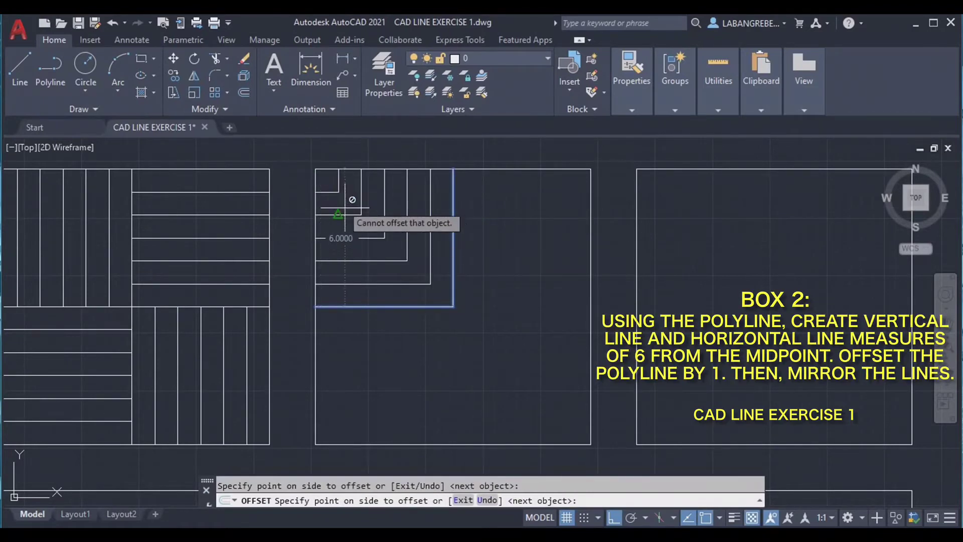
{"action": "key", "text": "Escape"}
{"action": "left_click", "coordinate": [472, 329]}
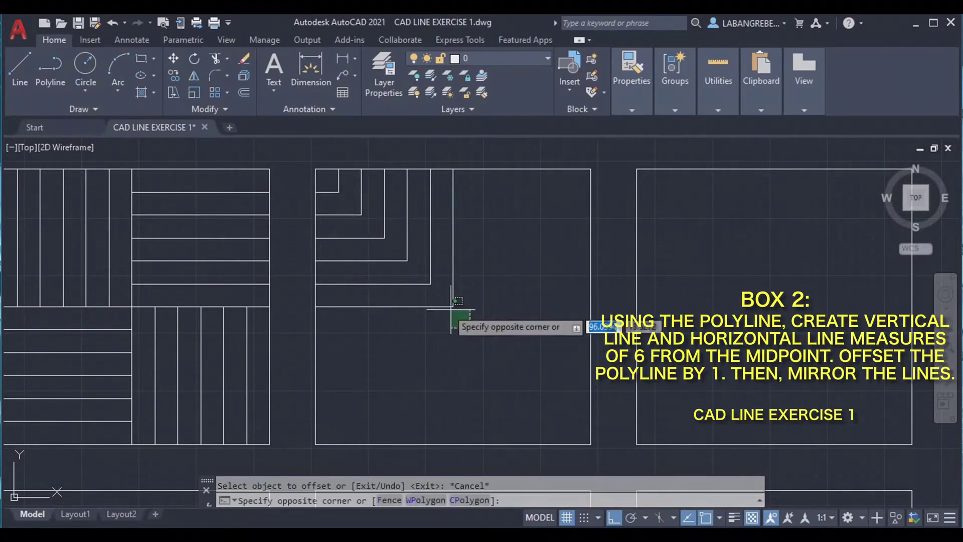
{"action": "left_click", "coordinate": [320, 187]}
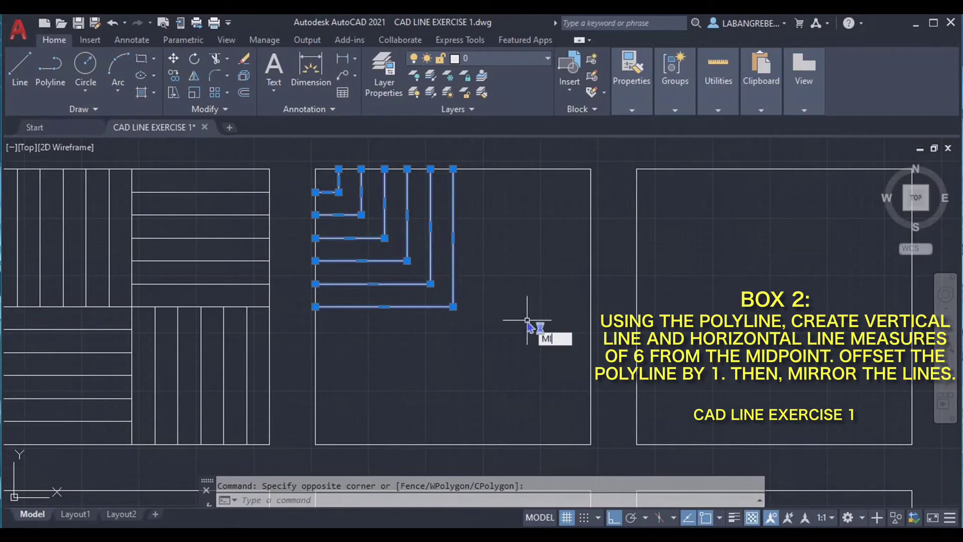
Step: Mirror the nested corners about Box 2's vertical centre line, keeping the originals
{"action": "key", "text": "Return"}
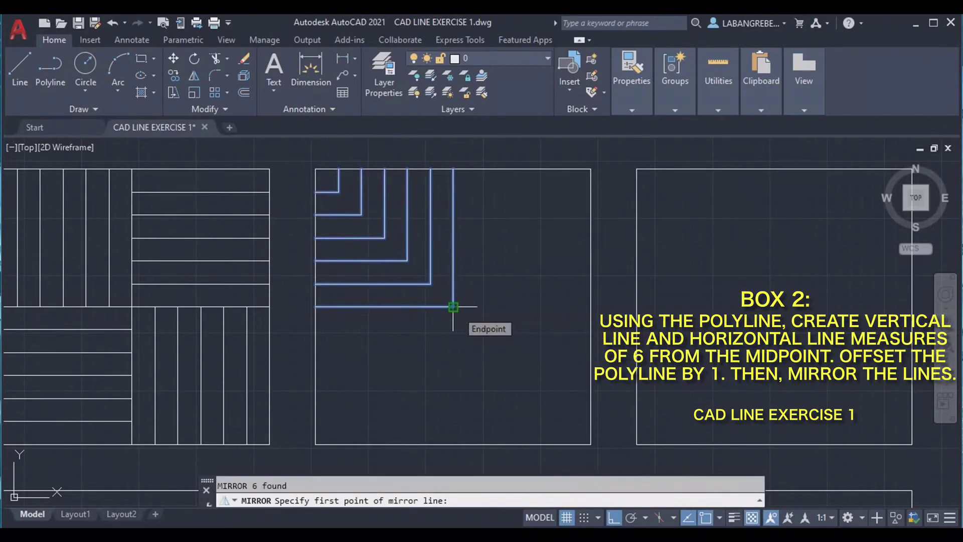
{"action": "left_click", "coordinate": [453, 306]}
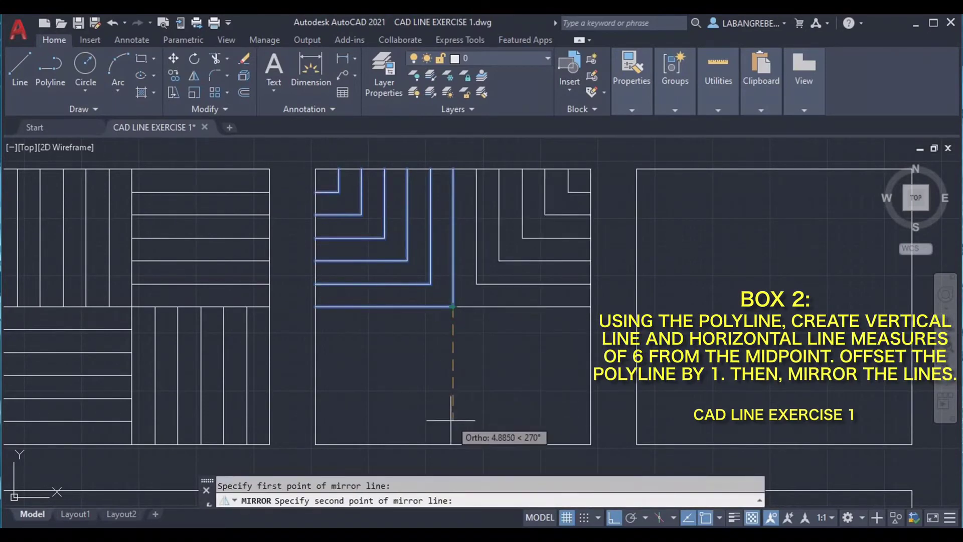
{"action": "left_click", "coordinate": [453, 444]}
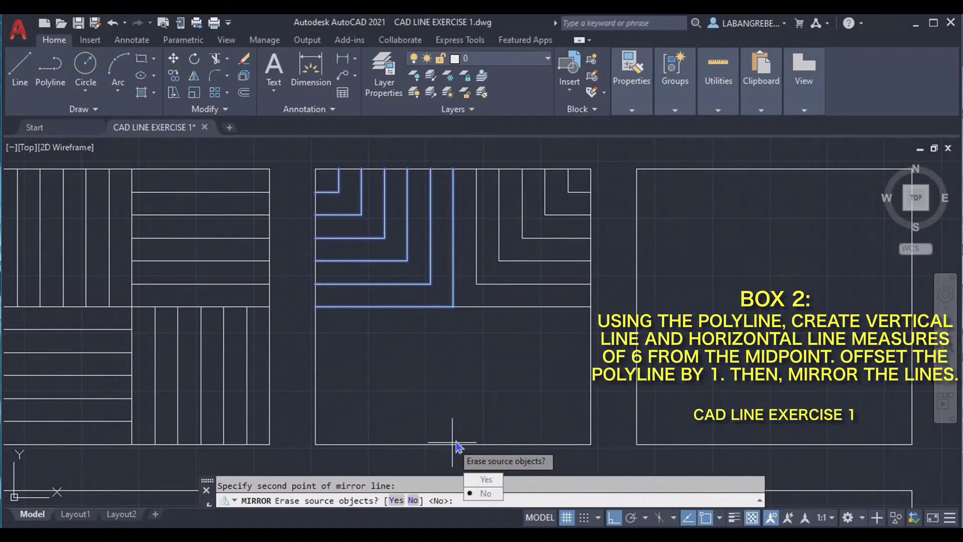
{"action": "key", "text": "Return"}
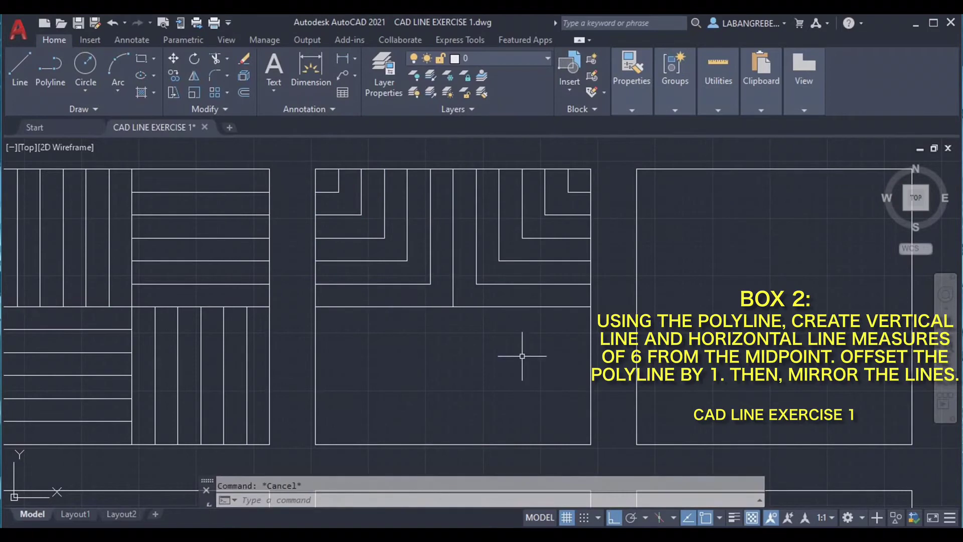
Step: Select all of Box 2's corners and mirror them about the horizontal midline, keeping sources
{"action": "left_click", "coordinate": [557, 343]}
{"action": "left_click", "coordinate": [312, 167]}
{"action": "left_click", "coordinate": [580, 192]}
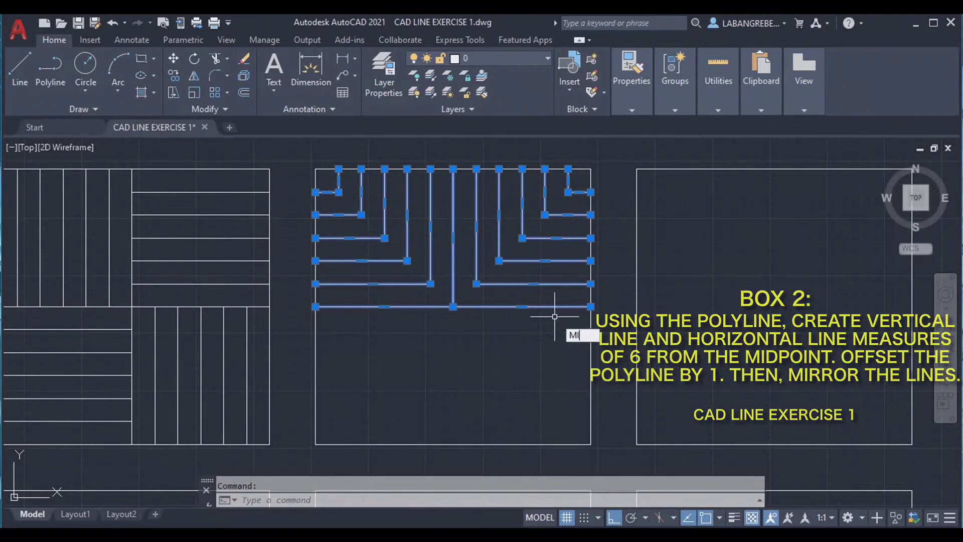
{"action": "type", "text": "MI"}
{"action": "key", "text": "Return"}
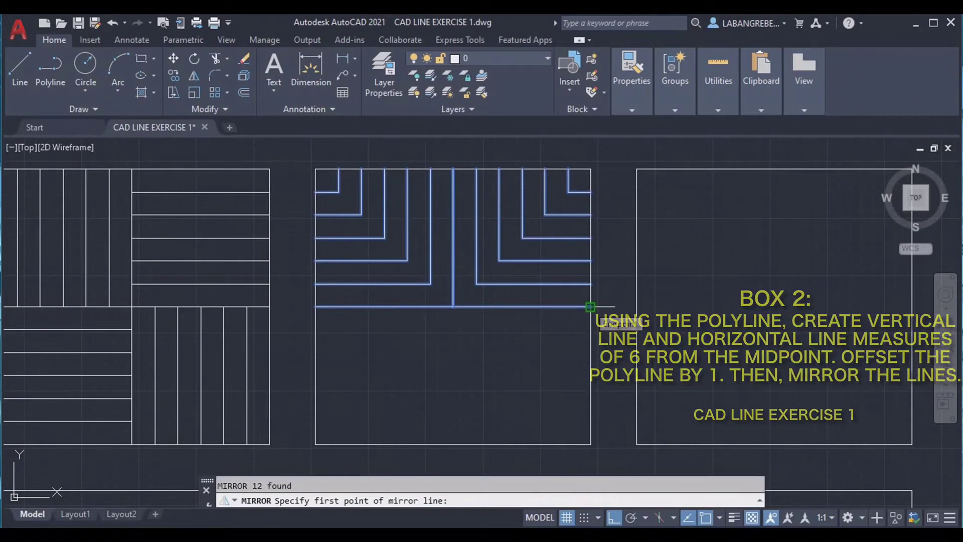
{"action": "left_click", "coordinate": [590, 306]}
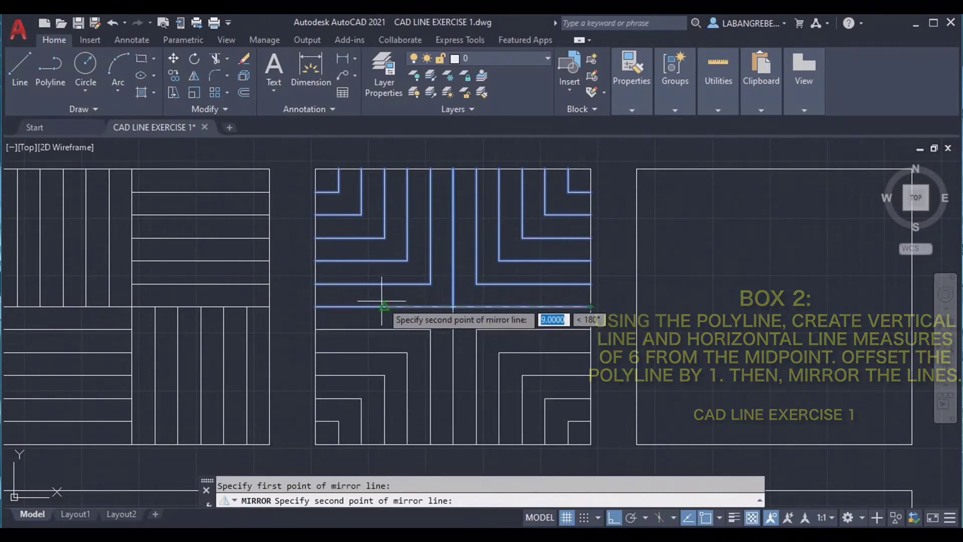
{"action": "left_click", "coordinate": [317, 308]}
{"action": "left_click", "coordinate": [353, 360]}
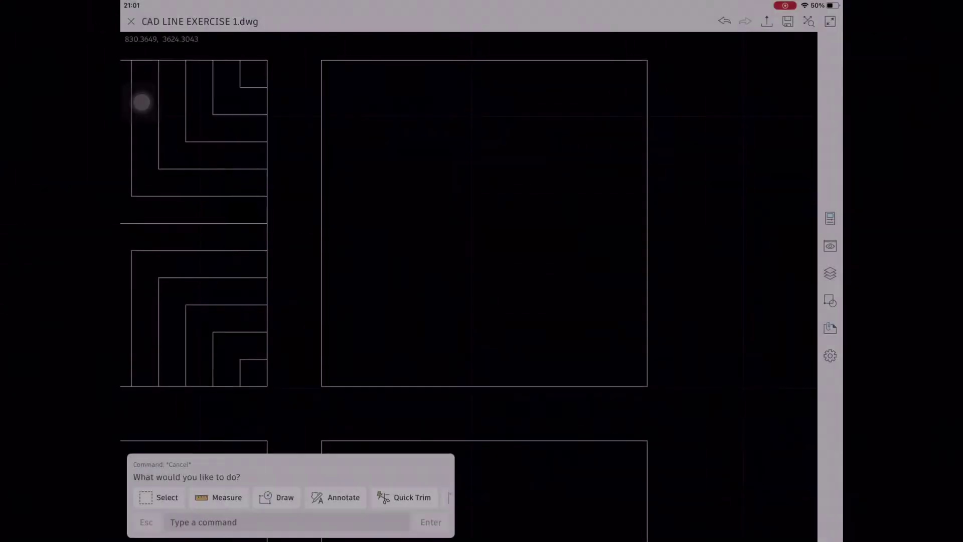
Step: Draw a 6-by-12 half-rectangle polyline from Box 3's top-right corner: 6 down, 12 left
{"action": "type", "text": "PL"}
{"action": "key", "text": "Return"}
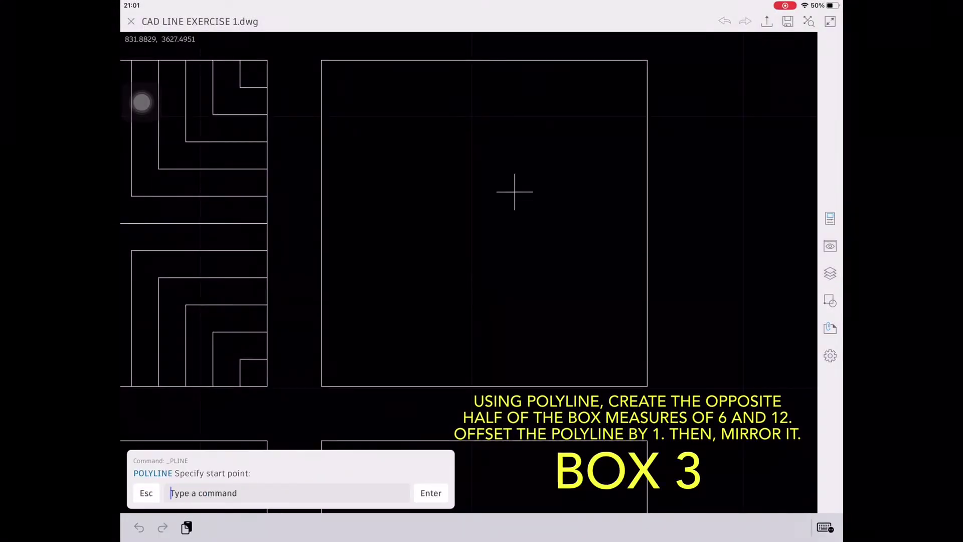
{"action": "left_click", "coordinate": [647, 60]}
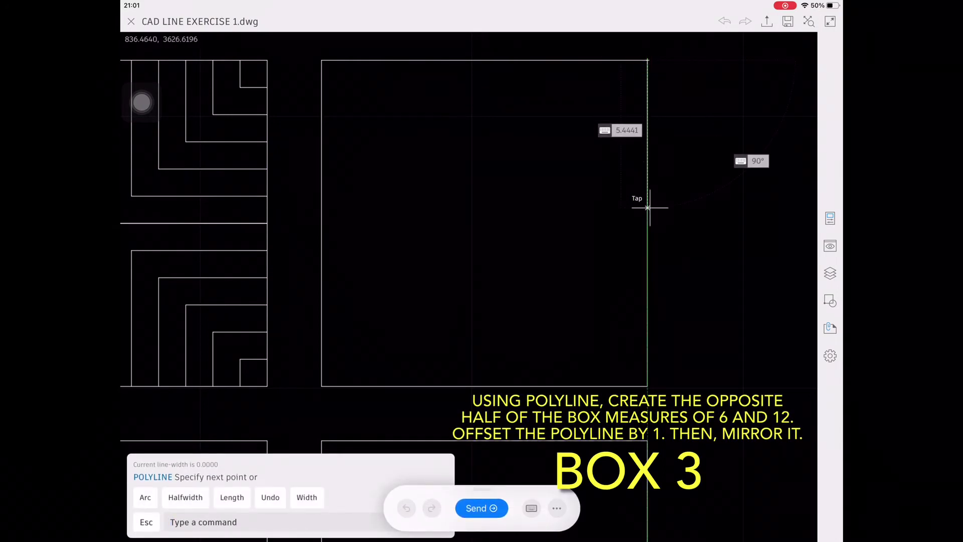
{"action": "type", "text": "6"}
{"action": "key", "text": "Return"}
{"action": "type", "text": "12"}
{"action": "key", "text": "Return"}
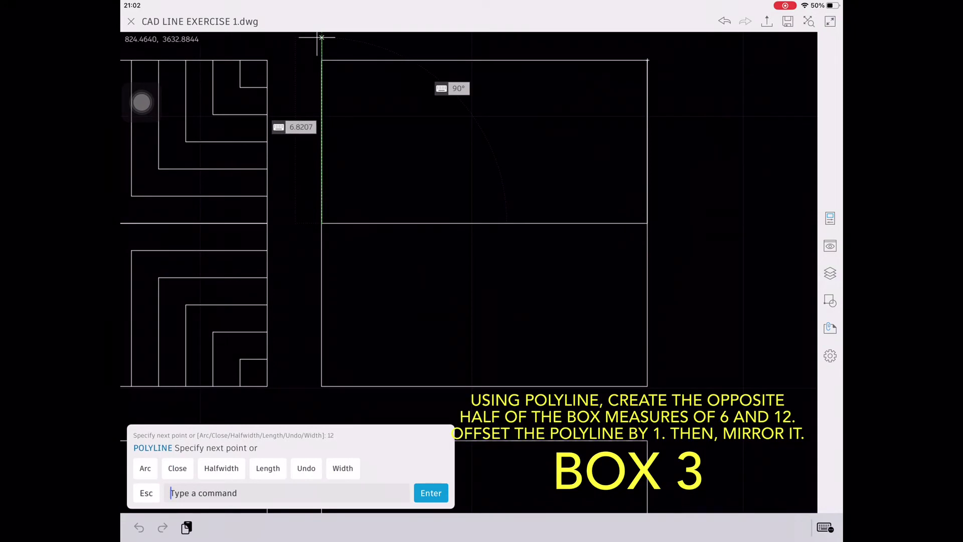
{"action": "key", "text": "Return"}
Step: Select the half-rectangle and try a 1-unit multiple offset, then cancel it
{"action": "left_click", "coordinate": [158, 468]}
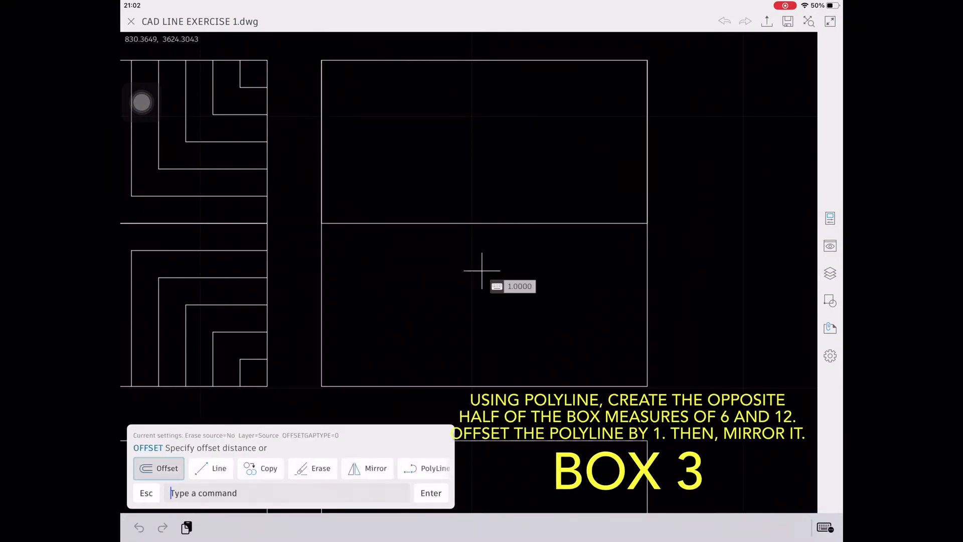
{"action": "key", "text": "Escape"}
{"action": "left_click", "coordinate": [484, 223]}
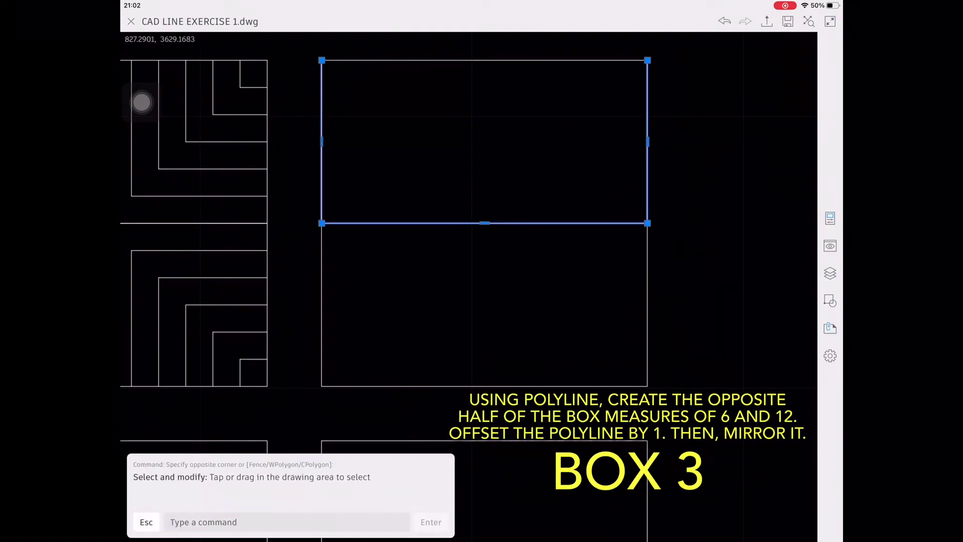
{"action": "type", "text": "o"}
{"action": "key", "text": "Return"}
{"action": "key", "text": "Return"}
{"action": "type", "text": "m"}
Step: Offset the half-rectangle inward three times at 1-unit spacing to nest copies inside
{"action": "key", "text": "Return"}
{"action": "key", "text": "Escape"}
{"action": "left_click", "coordinate": [526, 222]}
{"action": "type", "text": "o"}
{"action": "key", "text": "Return"}
{"action": "key", "text": "Return"}
{"action": "type", "text": "m"}
{"action": "key", "text": "Return"}
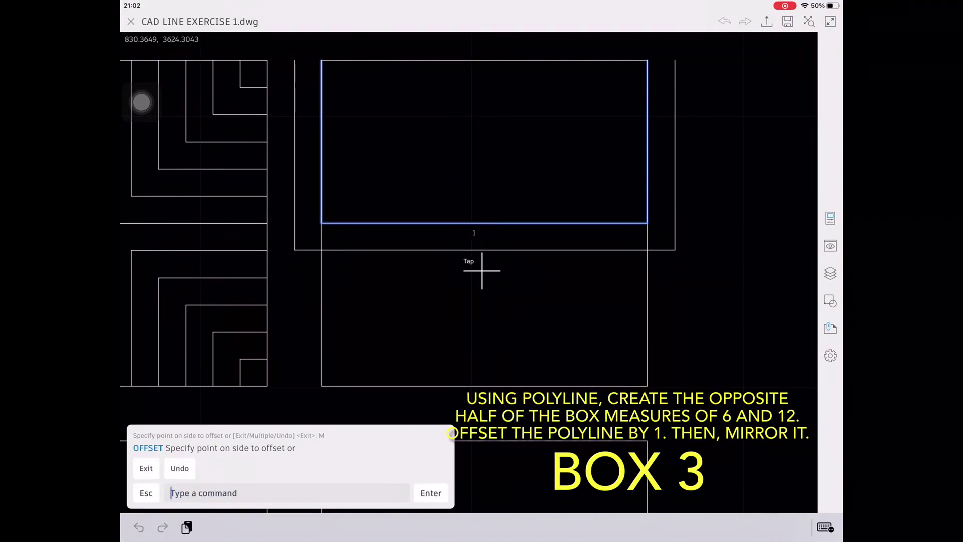
{"action": "left_click", "coordinate": [495, 90]}
{"action": "left_click", "coordinate": [494, 90]}
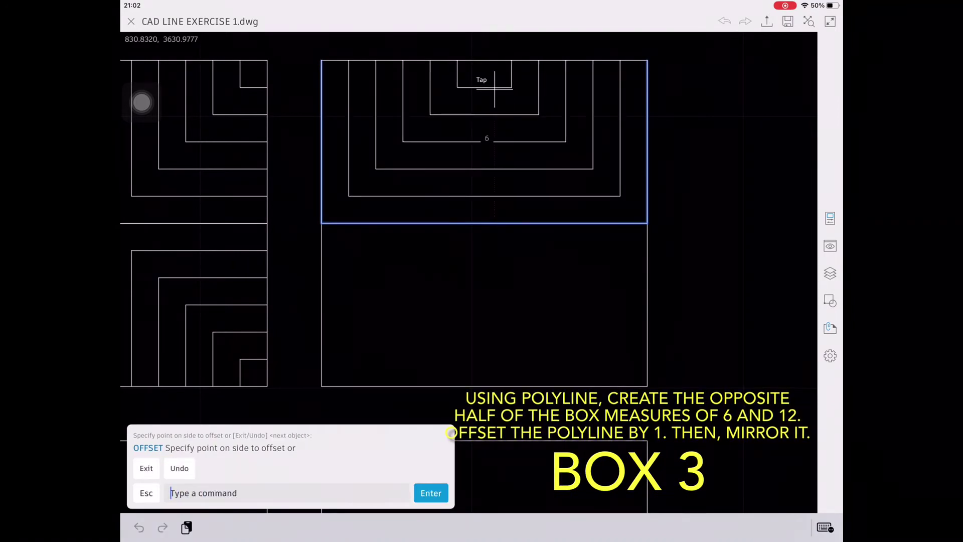
{"action": "left_click", "coordinate": [495, 90]}
{"action": "left_click", "coordinate": [146, 468]}
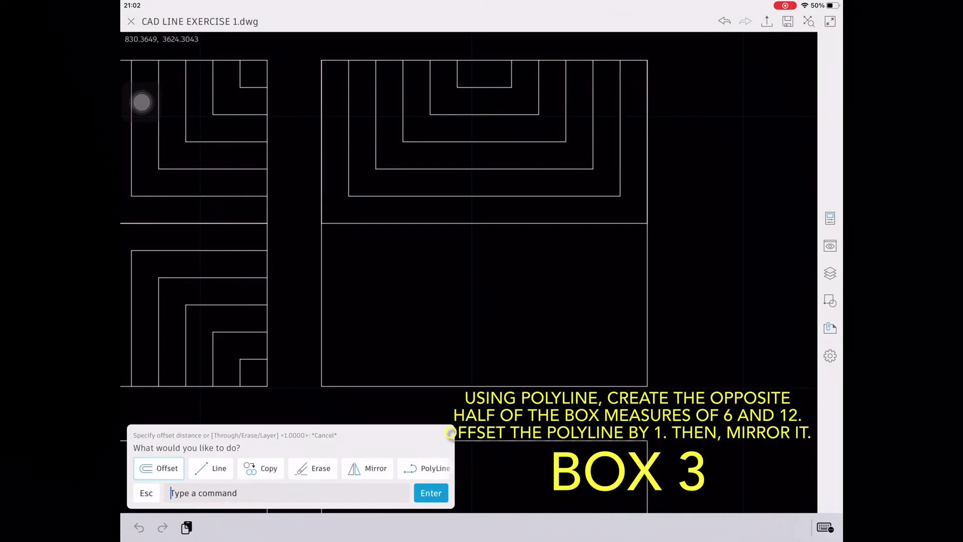
Step: Mirror the six nested polylines about Box 3's horizontal midline into the lower half, keeping the originals
{"action": "left_click_drag", "start_coordinate": [311, 50], "coordinate": [657, 231]}
{"action": "type", "text": "mirror"}
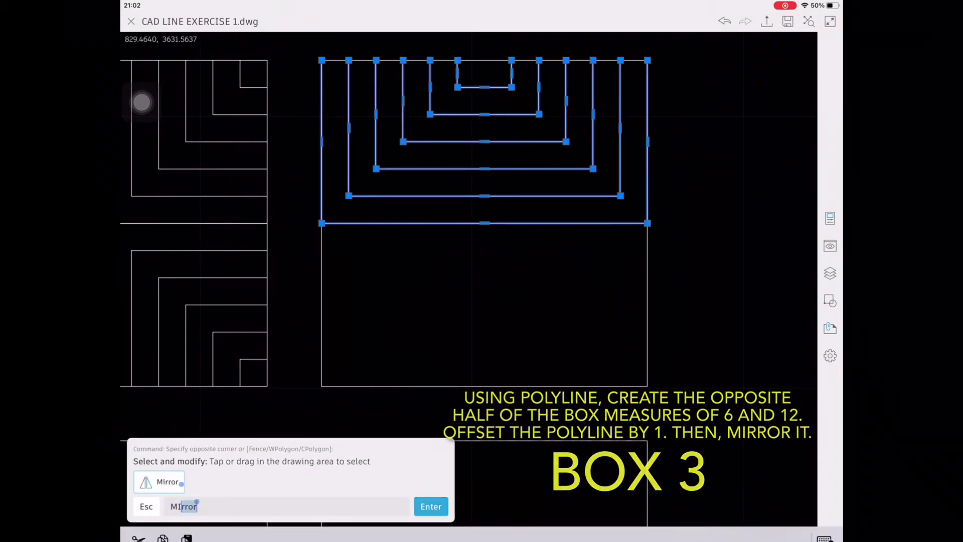
{"action": "key", "text": "Return"}
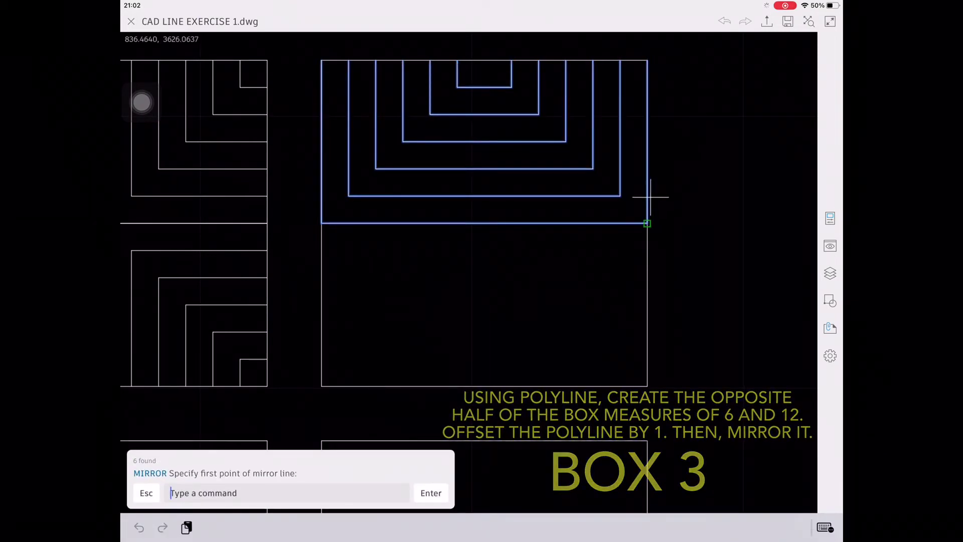
{"action": "left_click", "coordinate": [646, 222]}
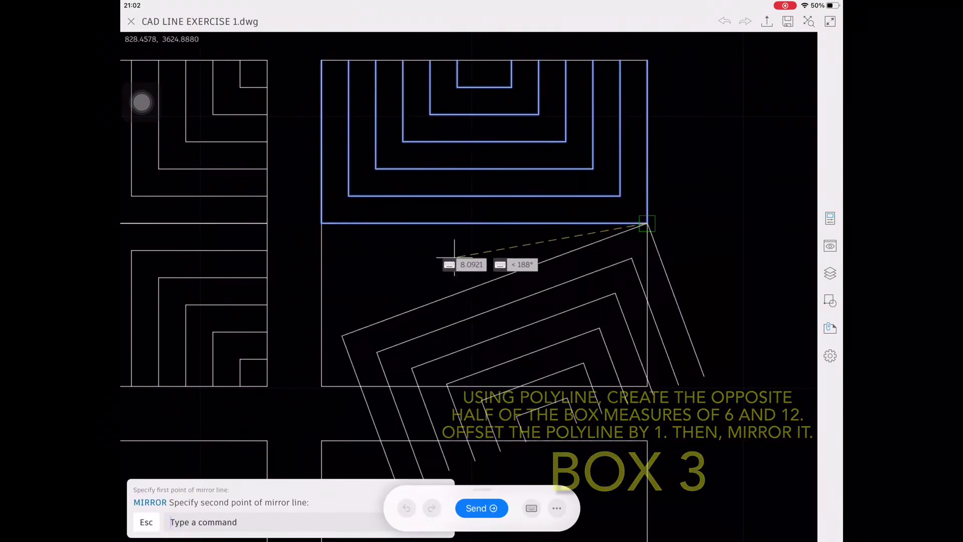
{"action": "left_click", "coordinate": [290, 223]}
{"action": "key", "text": "Return"}
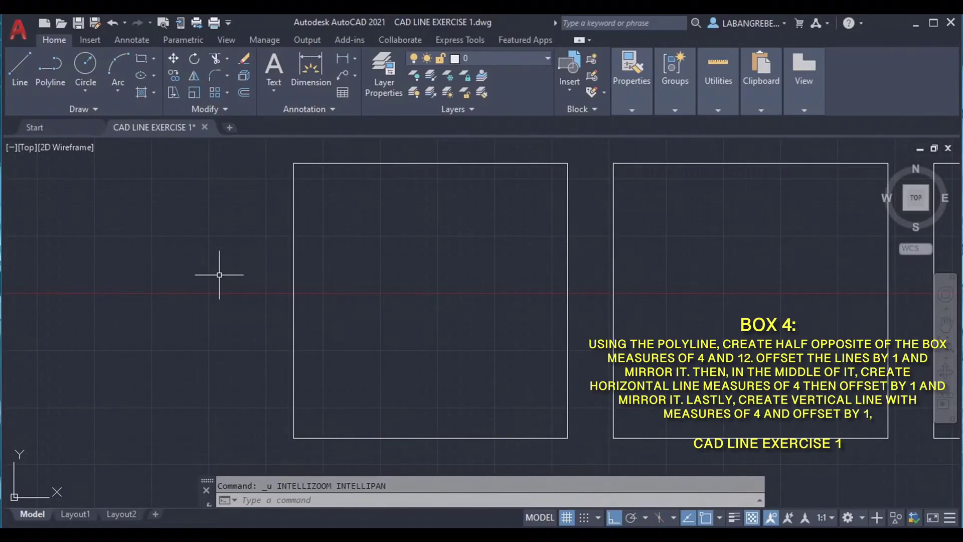
Step: Draw a half-box polyline from Box 4's top-left corner: 4 right, 12 down, 4 left
{"action": "key", "text": "Return"}
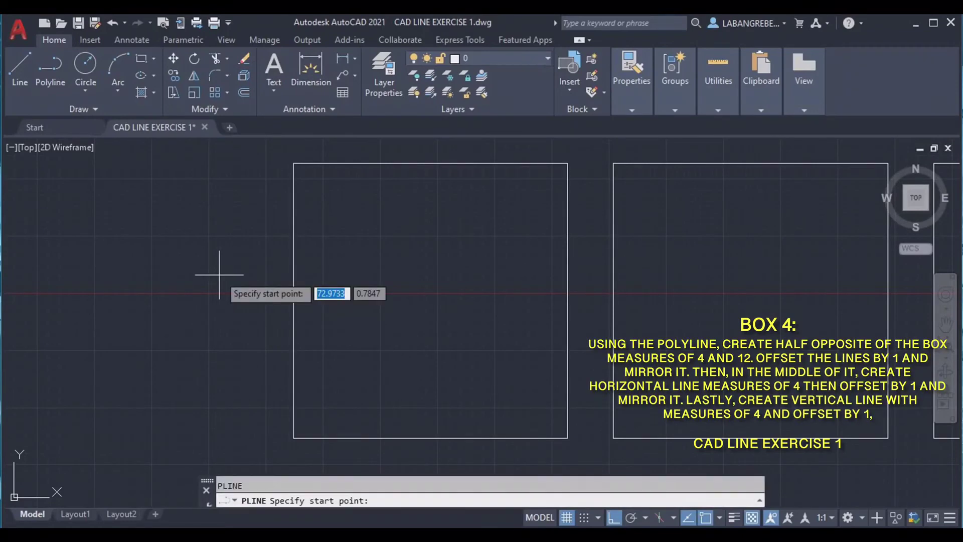
{"action": "left_click", "coordinate": [293, 163]}
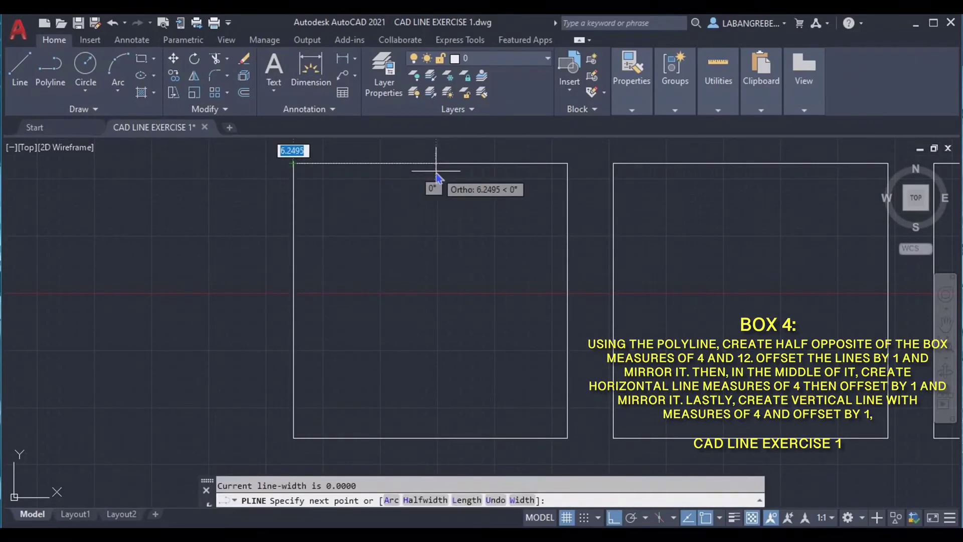
{"action": "type", "text": "4"}
{"action": "key", "text": "Return"}
{"action": "type", "text": "12"}
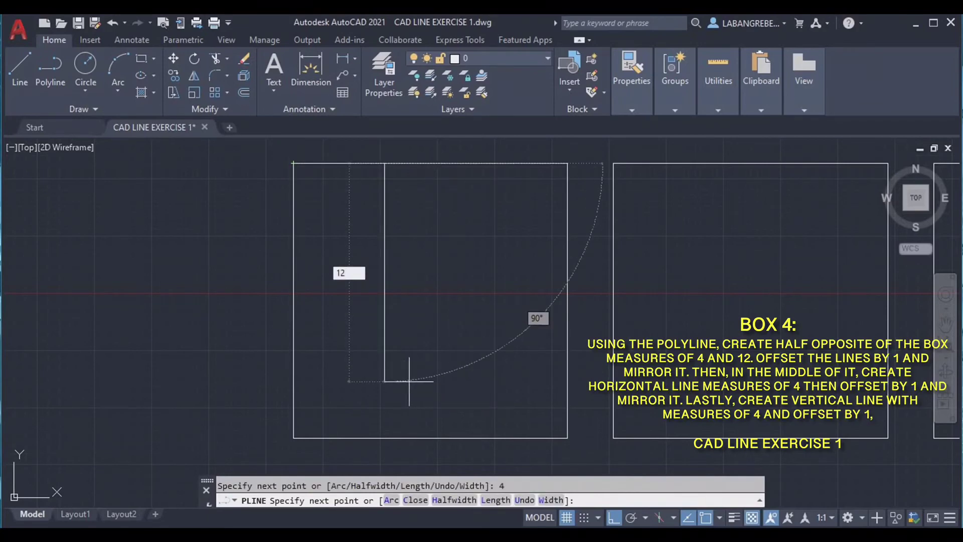
{"action": "key", "text": "Return"}
{"action": "type", "text": "4"}
{"action": "key", "text": "Return"}
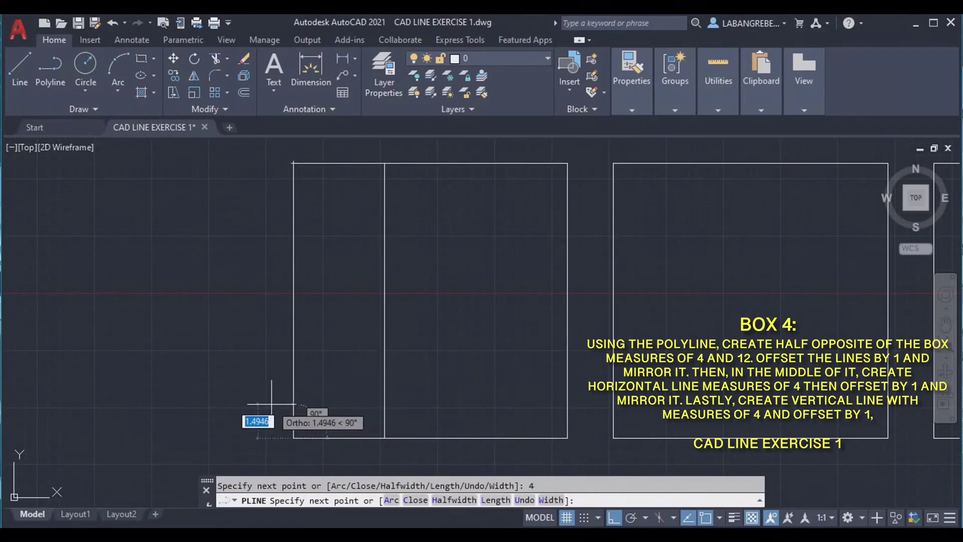
{"action": "key", "text": "Return"}
Step: Offset the half-box inward three times at 1-unit spacing to create nested copies
{"action": "left_click", "coordinate": [445, 321]}
{"action": "left_click", "coordinate": [374, 289]}
{"action": "type", "text": "o"}
{"action": "key", "text": "Return"}
{"action": "key", "text": "Return"}
{"action": "type", "text": "m"}
{"action": "key", "text": "Return"}
{"action": "left_click", "coordinate": [342, 284]}
{"action": "left_click", "coordinate": [331, 286]}
{"action": "left_click", "coordinate": [312, 297]}
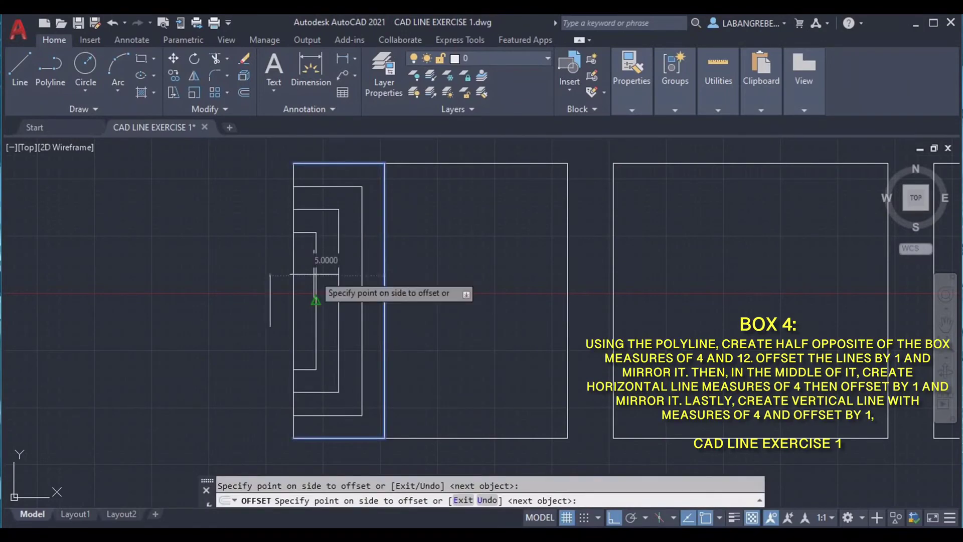
{"action": "key", "text": "Escape"}
{"action": "left_click", "coordinate": [400, 284]}
{"action": "key", "text": "Escape"}
Step: Mirror the four half-boxes about Box 4's vertical midline onto the right side, keeping the originals
{"action": "left_click", "coordinate": [365, 327]}
{"action": "left_click", "coordinate": [309, 306]}
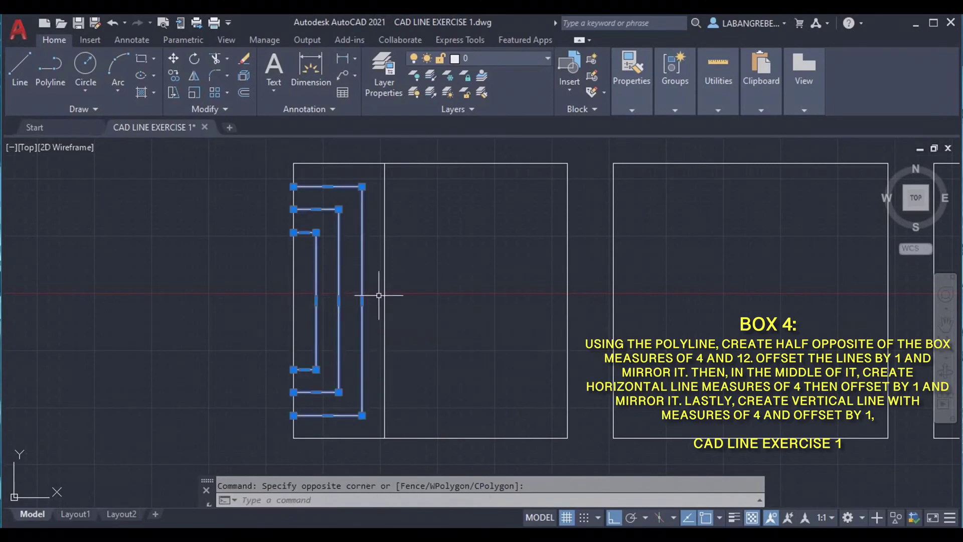
{"action": "left_click", "coordinate": [384, 287]}
{"action": "key", "text": "Return"}
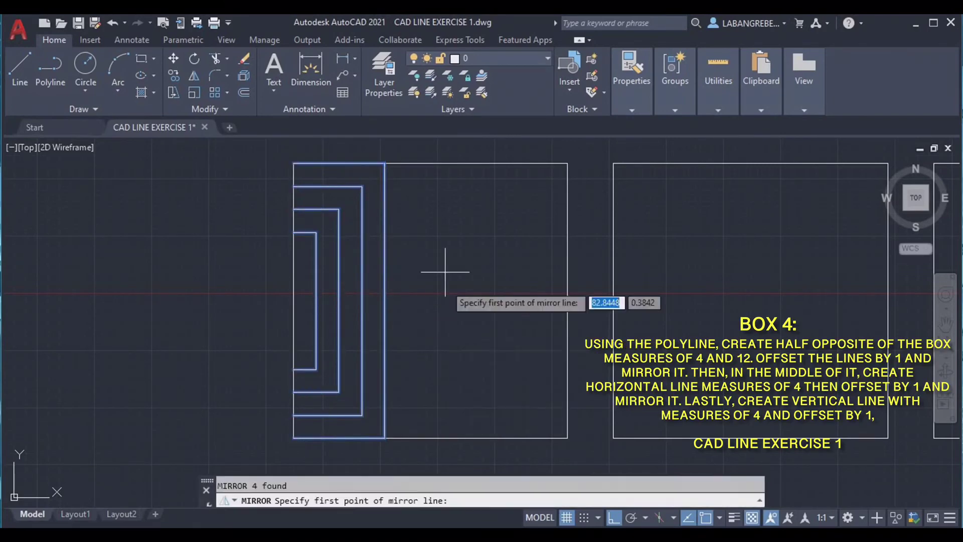
{"action": "left_click", "coordinate": [430, 163]}
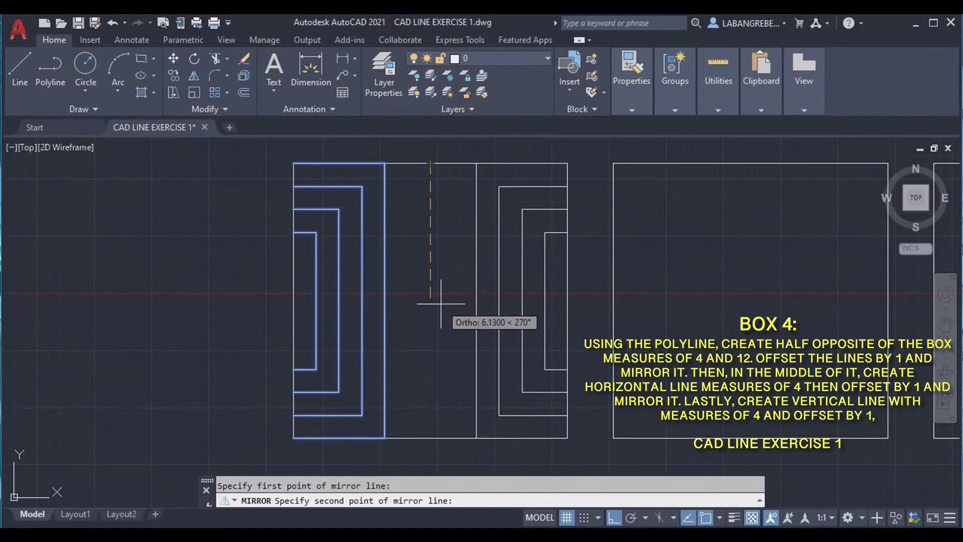
{"action": "left_click", "coordinate": [433, 439]}
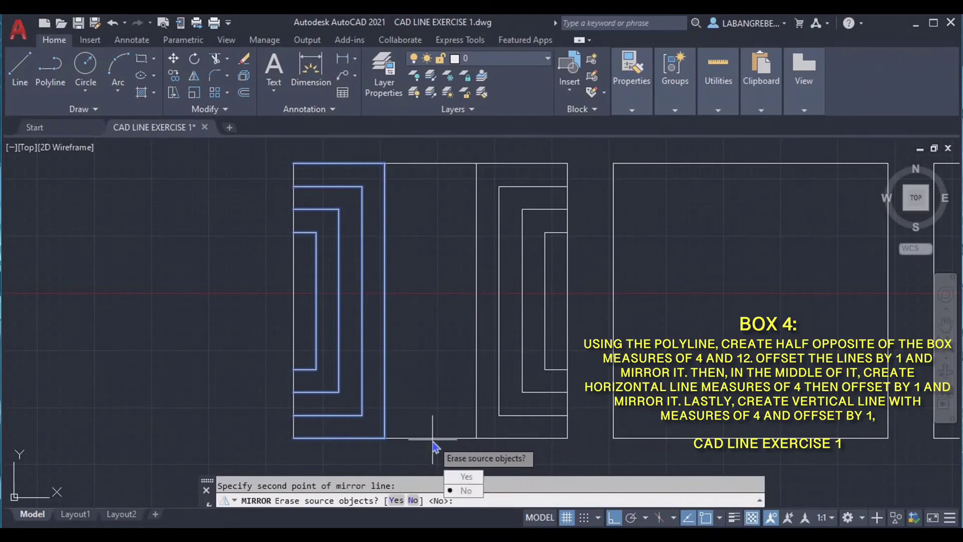
{"action": "left_click", "coordinate": [453, 491]}
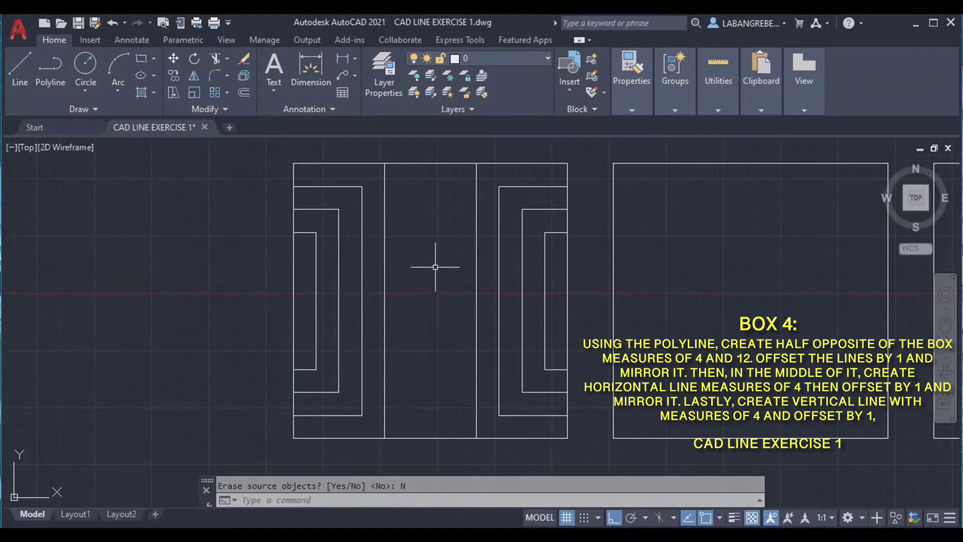
{"action": "type", "text": "l"}
{"action": "key", "text": "Return"}
Step: Draw a 4-unit horizontal line across the top of Box 4's middle strip
{"action": "left_click", "coordinate": [384, 163]}
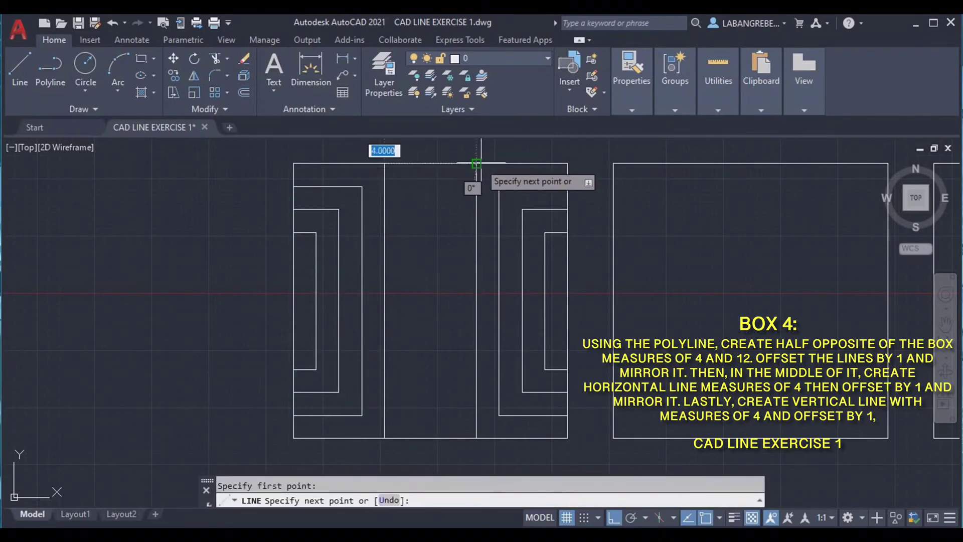
{"action": "left_click", "coordinate": [477, 164]}
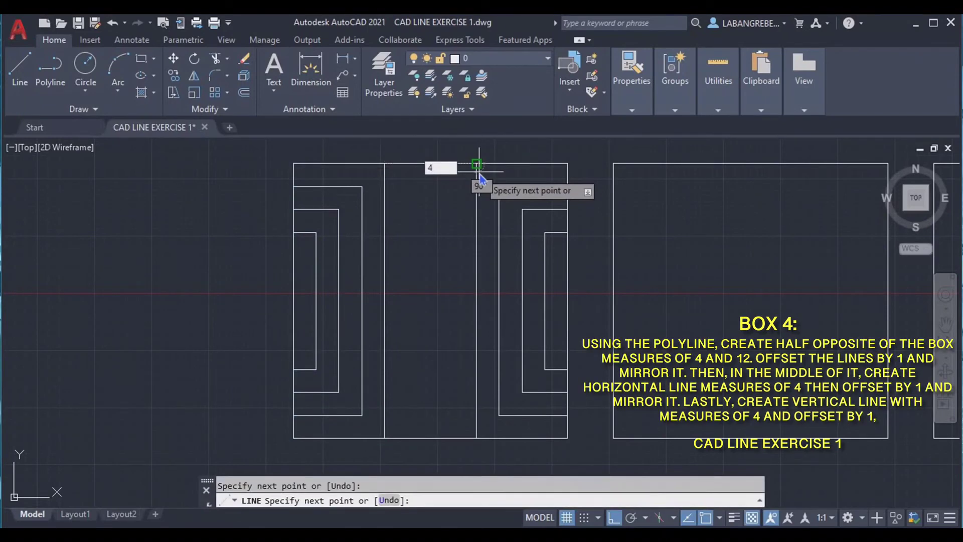
{"action": "key", "text": "Return"}
{"action": "key", "text": "Escape"}
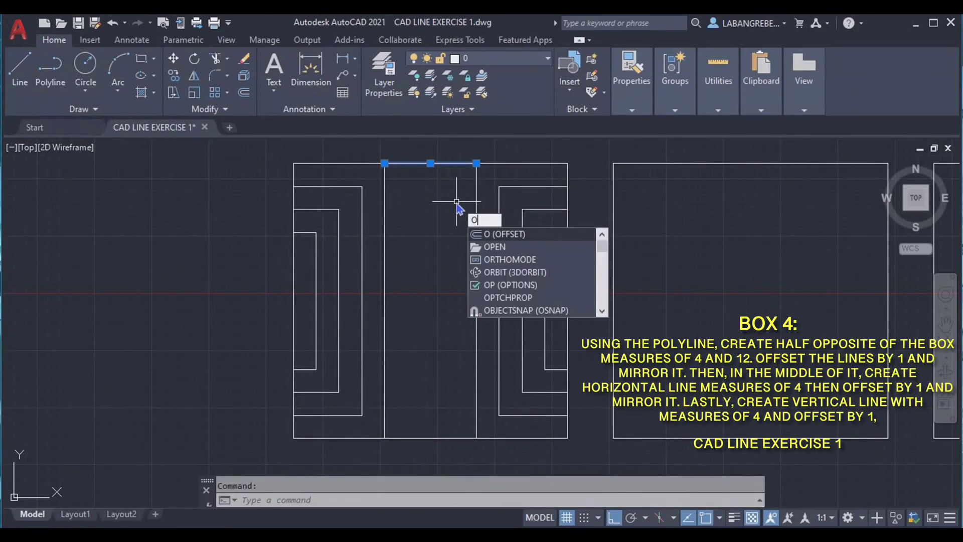
Step: Offset the top line downward four times at 1-unit spacing
{"action": "type", "text": "O"}
{"action": "key", "text": "Return"}
{"action": "key", "text": "Return"}
{"action": "type", "text": "M"}
{"action": "key", "text": "Return"}
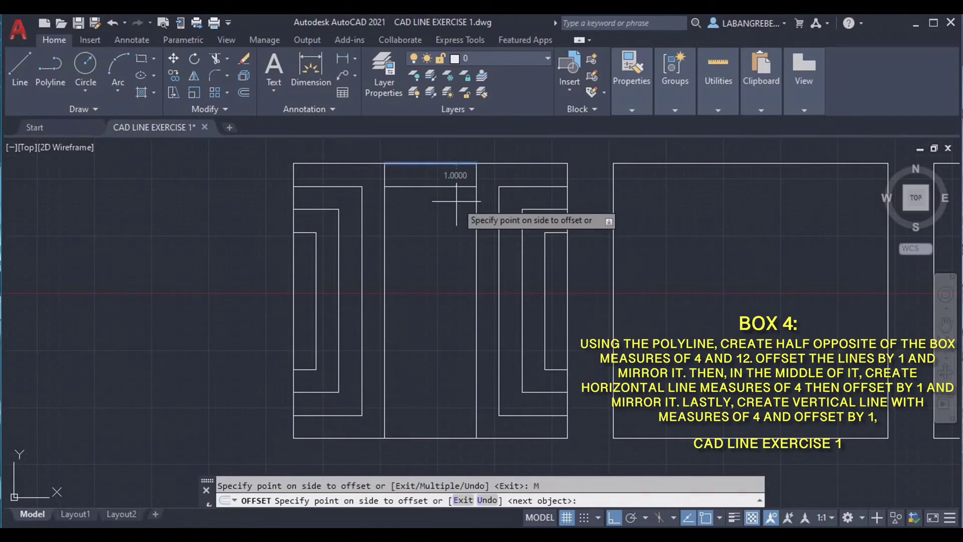
{"action": "left_click", "coordinate": [454, 213]}
{"action": "left_click", "coordinate": [452, 226]}
{"action": "left_click", "coordinate": [449, 246]}
{"action": "left_click", "coordinate": [445, 265]}
{"action": "key", "text": "Return"}
{"action": "key", "text": "Escape"}
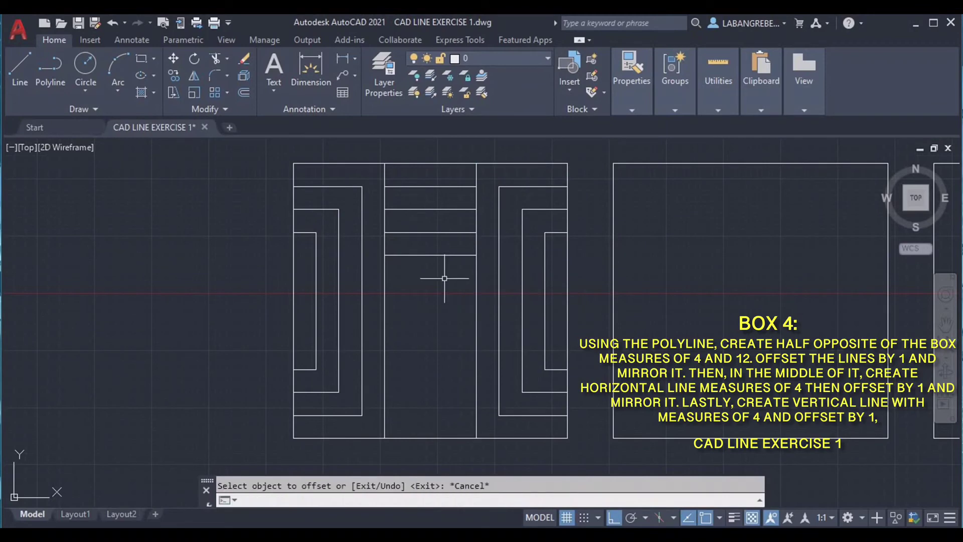
Step: Mirror the five horizontal lines about the column's midpoint to the bottom, keeping the source
{"action": "left_click", "coordinate": [445, 277]}
{"action": "left_click", "coordinate": [438, 156]}
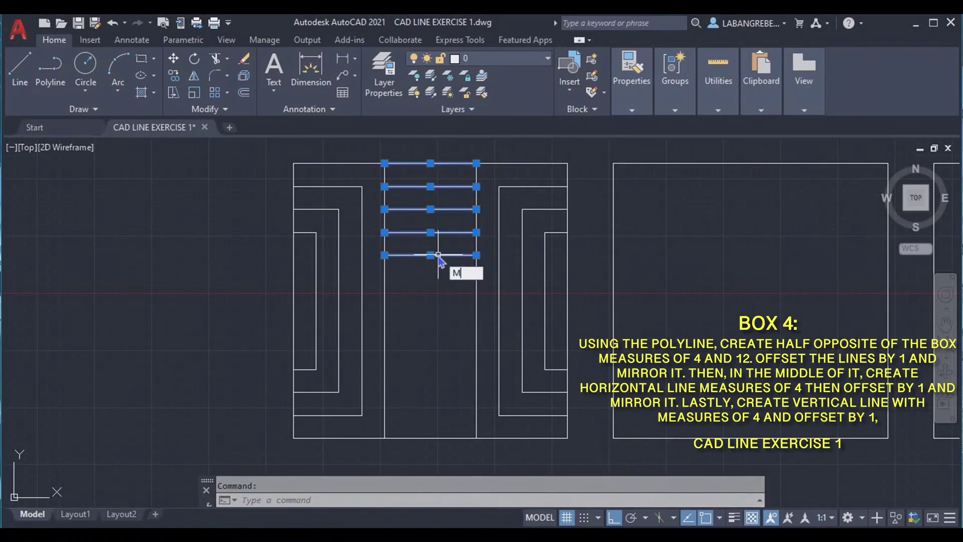
{"action": "key", "text": "Return"}
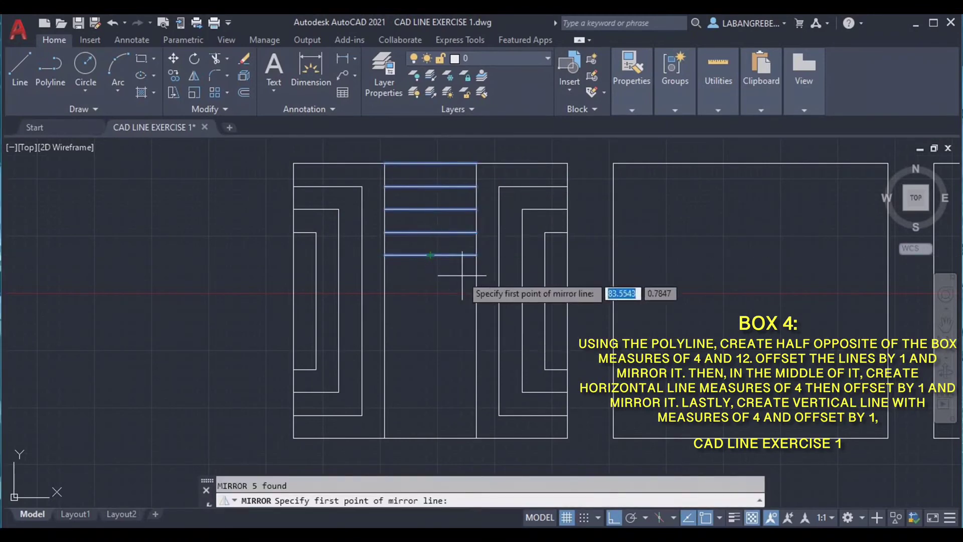
{"action": "left_click", "coordinate": [476, 300]}
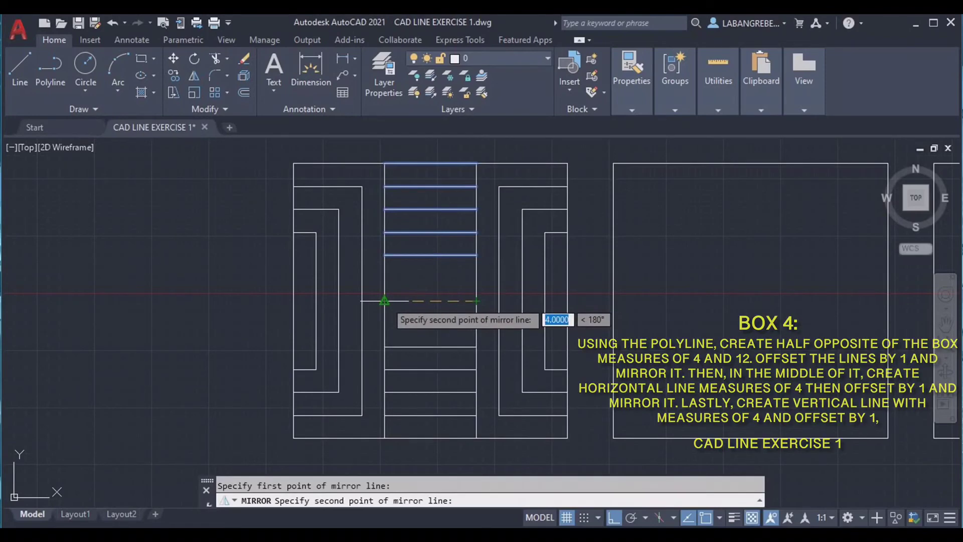
{"action": "left_click", "coordinate": [384, 300]}
{"action": "type", "text": "N"}
{"action": "key", "text": "Return"}
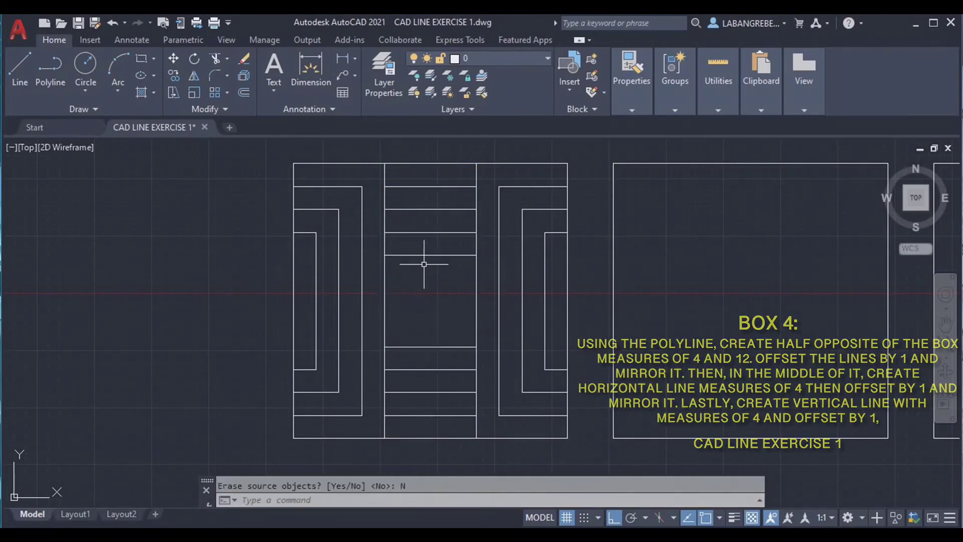
Step: Draw a vertical line in the centre gap and offset it three times by 1 unit
{"action": "key", "text": "Return"}
{"action": "left_click", "coordinate": [385, 347]}
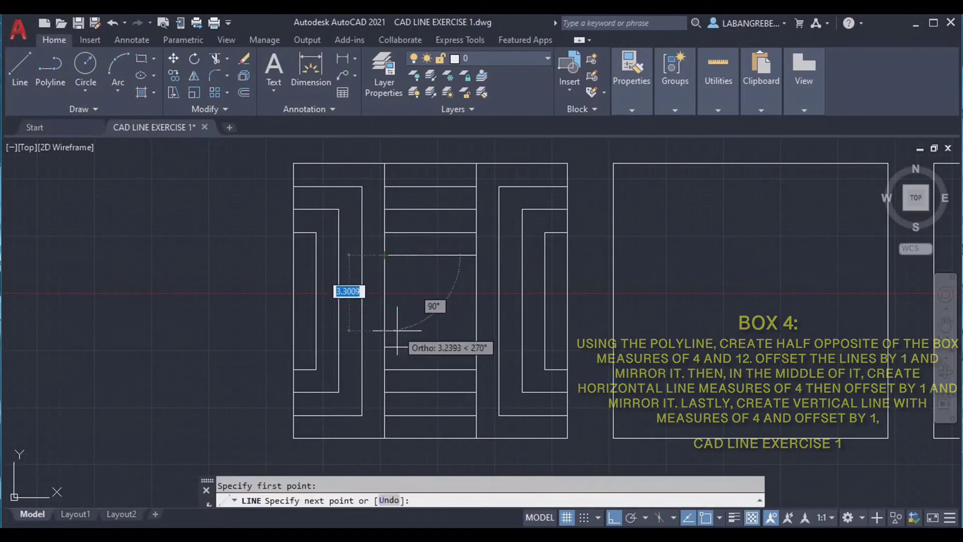
{"action": "key", "text": "Return"}
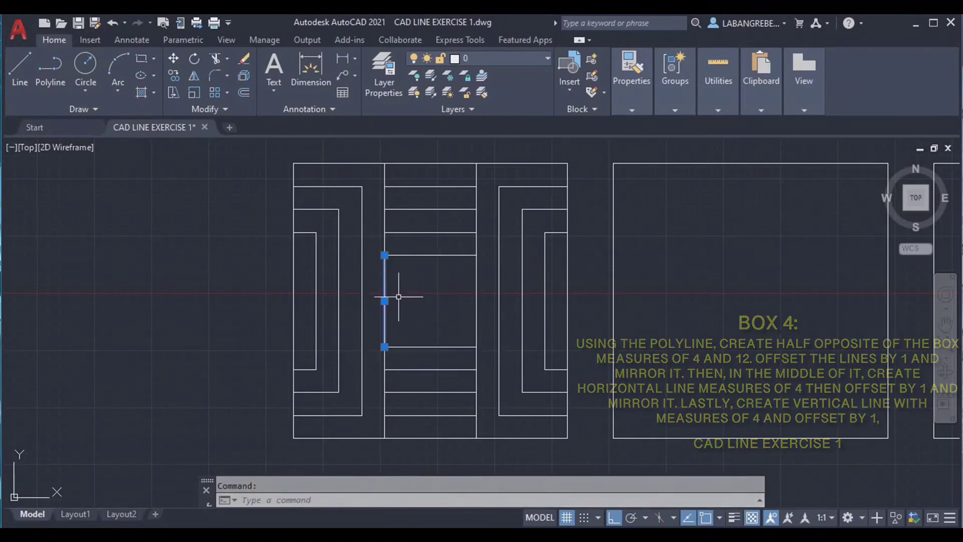
{"action": "type", "text": "o"}
{"action": "key", "text": "Return"}
{"action": "key", "text": "Return"}
{"action": "type", "text": "m"}
{"action": "key", "text": "Return"}
{"action": "left_click", "coordinate": [436, 296]}
{"action": "left_click", "coordinate": [456, 293]}
{"action": "left_click", "coordinate": [474, 291]}
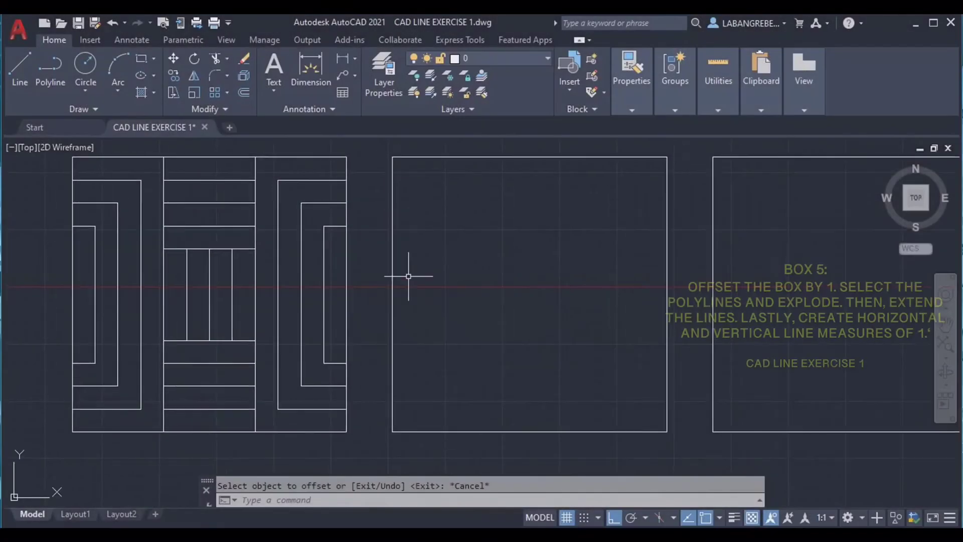
Step: Offset Box 5's outline inward five times at 1-unit spacing to create nested squares
{"action": "middle_click_drag", "start_coordinate": [504, 266], "coordinate": [481, 278]}
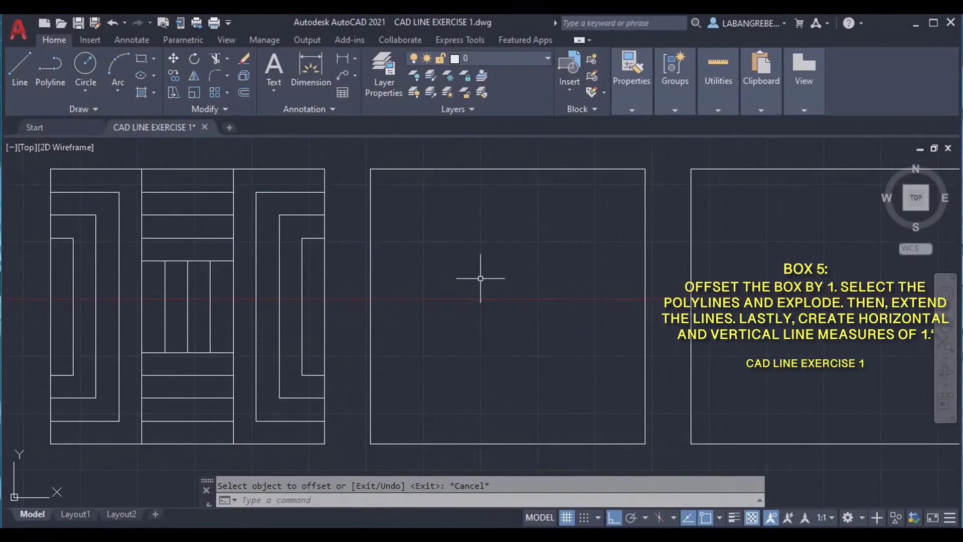
{"action": "left_click", "coordinate": [426, 171]}
{"action": "left_click", "coordinate": [462, 157]}
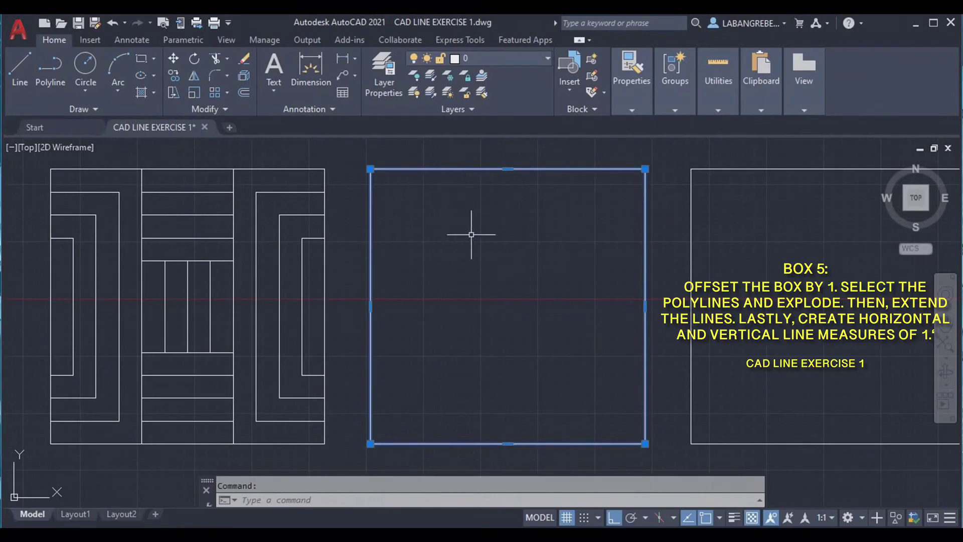
{"action": "type", "text": "O"}
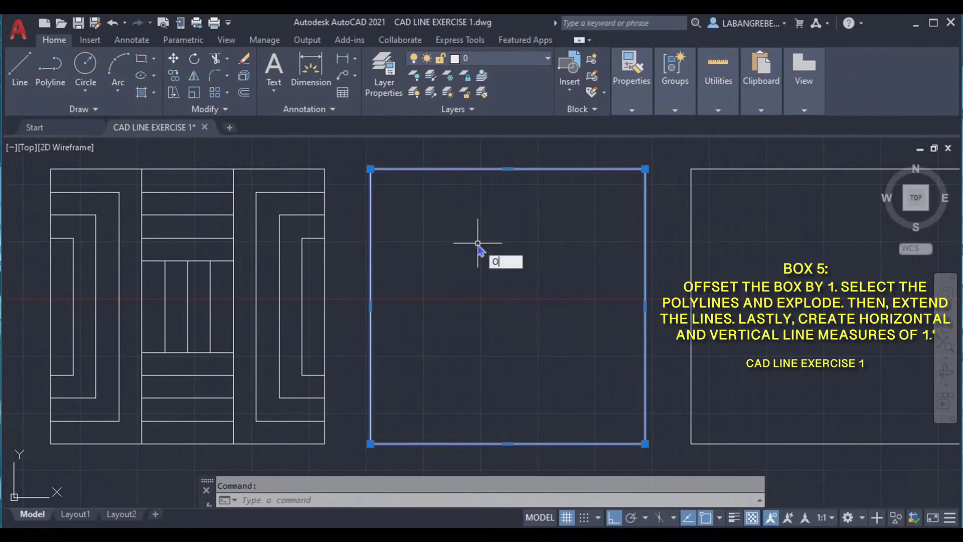
{"action": "key", "text": "Return"}
{"action": "type", "text": "1"}
{"action": "key", "text": "Return"}
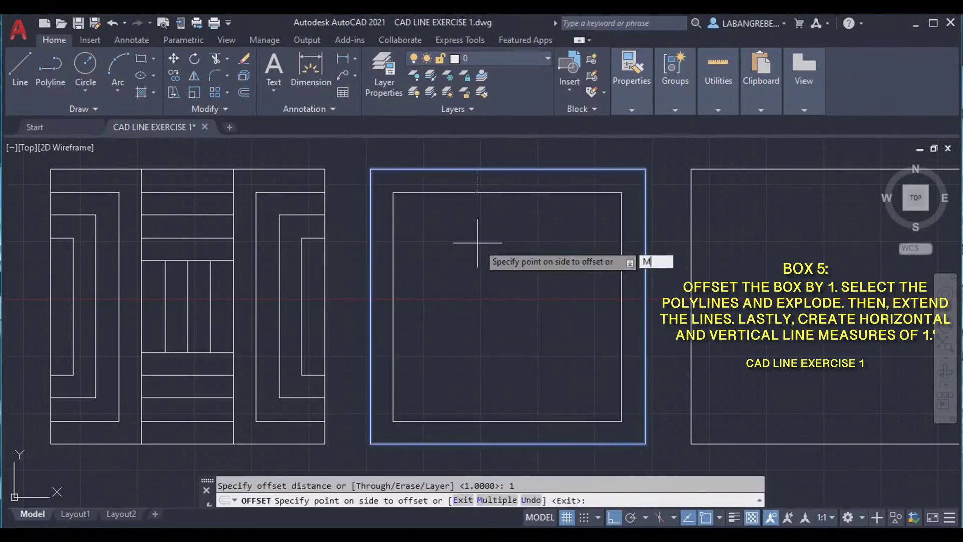
{"action": "type", "text": "M"}
{"action": "key", "text": "Return"}
{"action": "left_click", "coordinate": [476, 261]}
{"action": "left_click", "coordinate": [479, 271]}
{"action": "left_click", "coordinate": [491, 291]}
{"action": "left_click", "coordinate": [502, 306]}
{"action": "left_click", "coordinate": [509, 313]}
{"action": "left_click", "coordinate": [518, 320]}
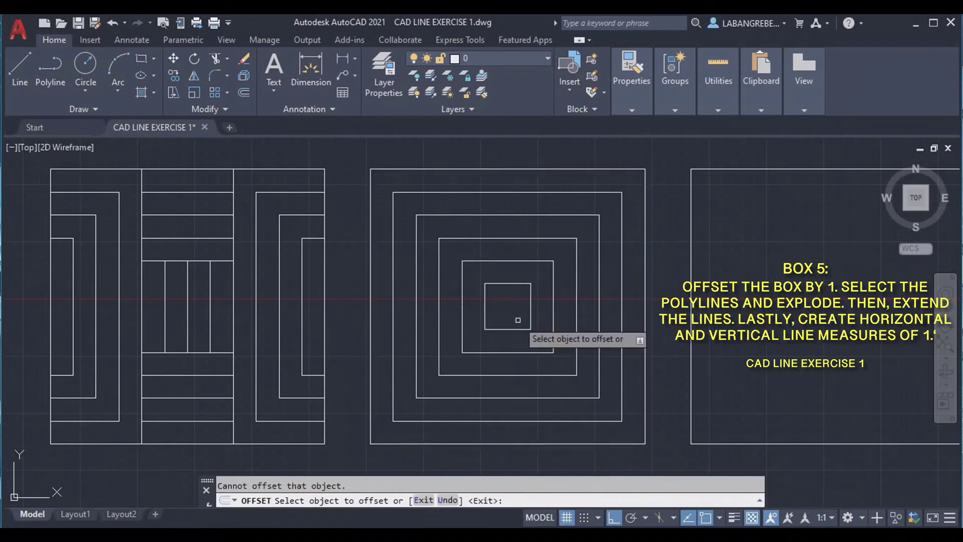
{"action": "key", "text": "Escape"}
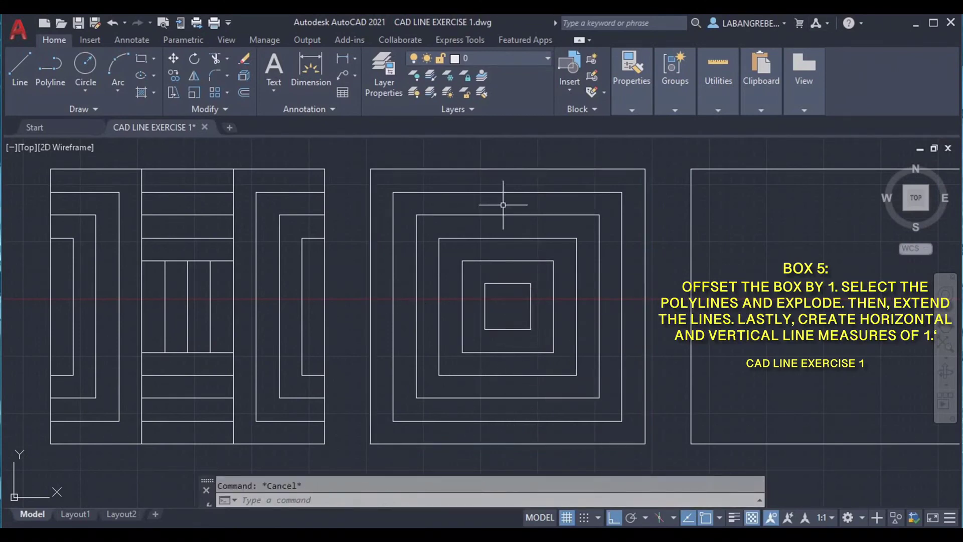
Step: Crossing-select the nested squares and explode them (X) into separate lines
{"action": "left_click", "coordinate": [595, 430]}
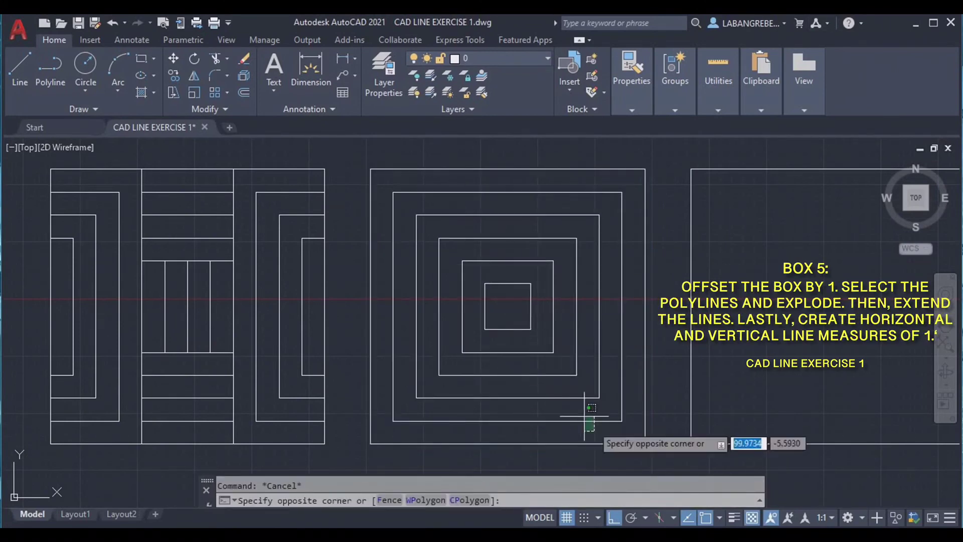
{"action": "left_click", "coordinate": [519, 324]}
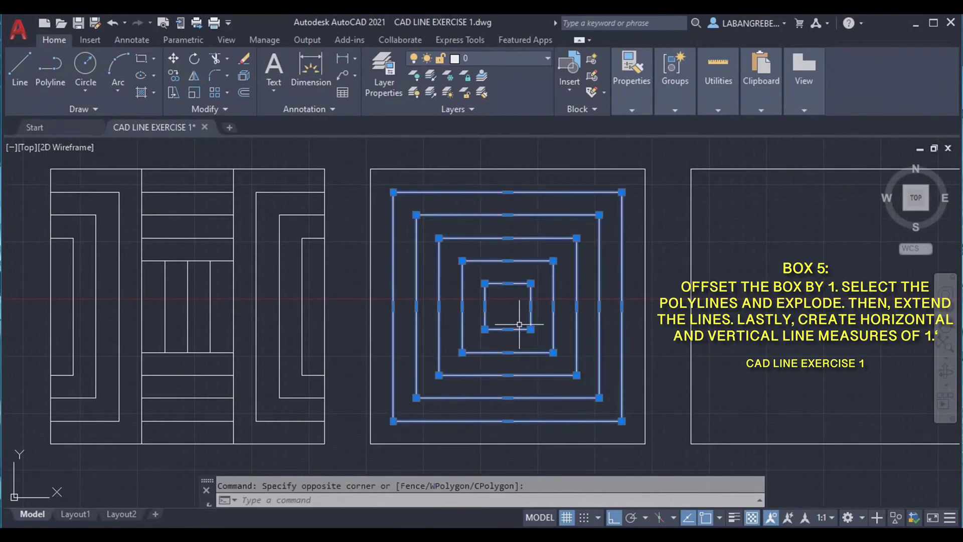
{"action": "type", "text": "X"}
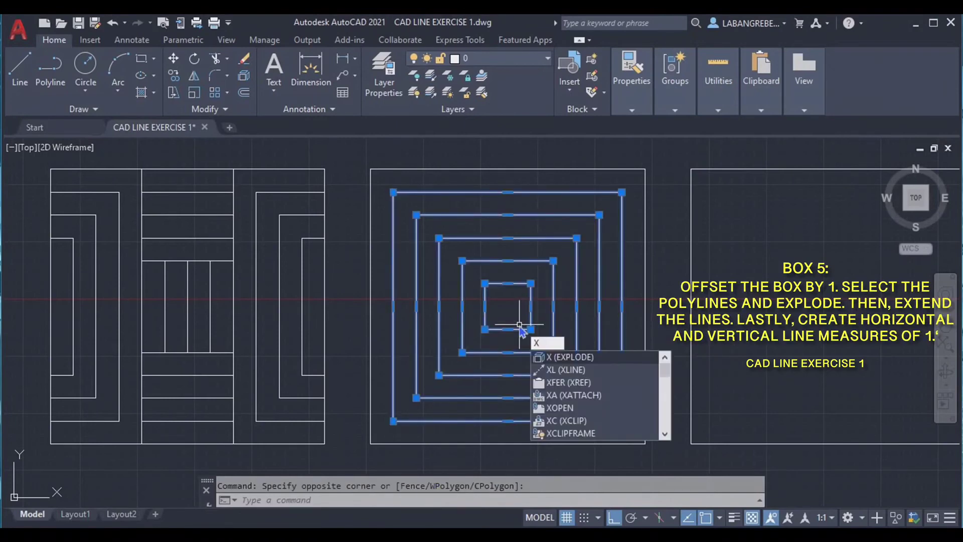
{"action": "key", "text": "Return"}
{"action": "scroll", "coordinate": [407, 199], "scroll_direction": "up", "scroll_amount": 2}
{"action": "scroll", "coordinate": [448, 226], "scroll_direction": "down", "scroll_amount": 2}
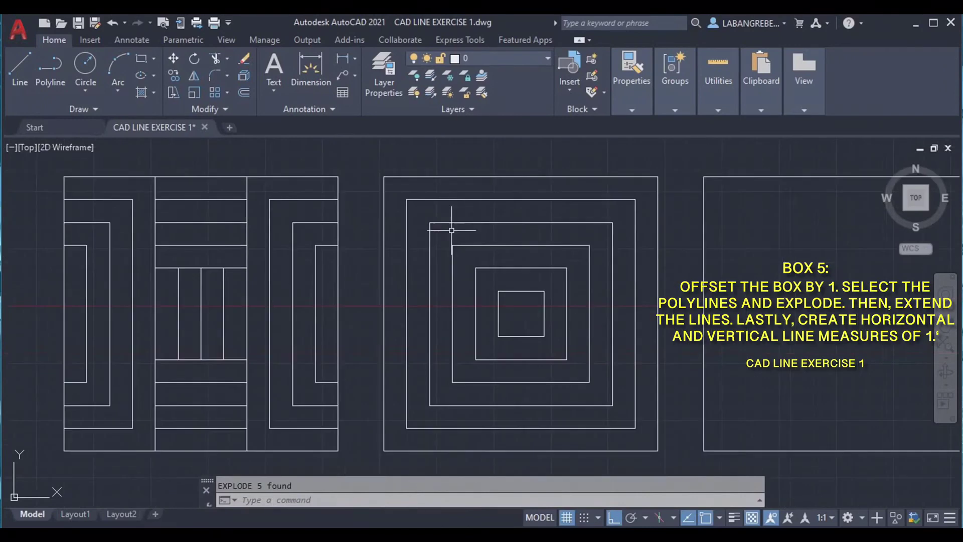
Step: Extend the inner squares' top lines leftward and the bottom lines rightward to form a spiral
{"action": "type", "text": "EX"}
{"action": "key", "text": "Return"}
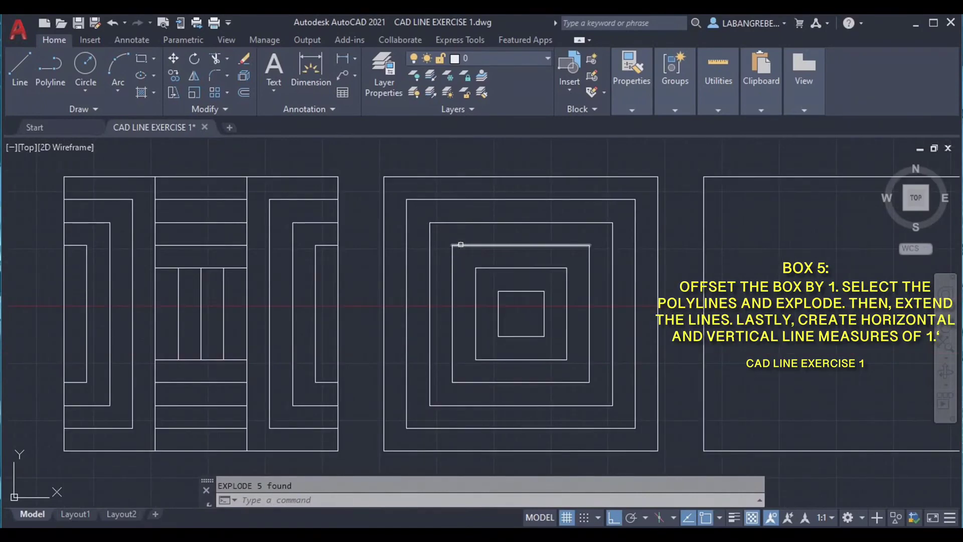
{"action": "left_click", "coordinate": [467, 245]}
{"action": "left_click", "coordinate": [489, 269]}
{"action": "left_click", "coordinate": [502, 291]}
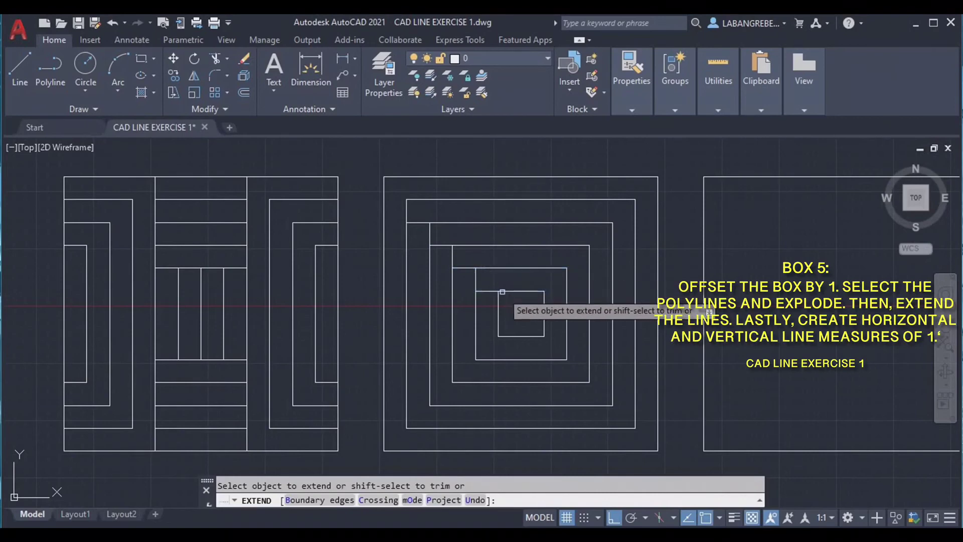
{"action": "left_click", "coordinate": [528, 336]}
{"action": "left_click", "coordinate": [543, 360]}
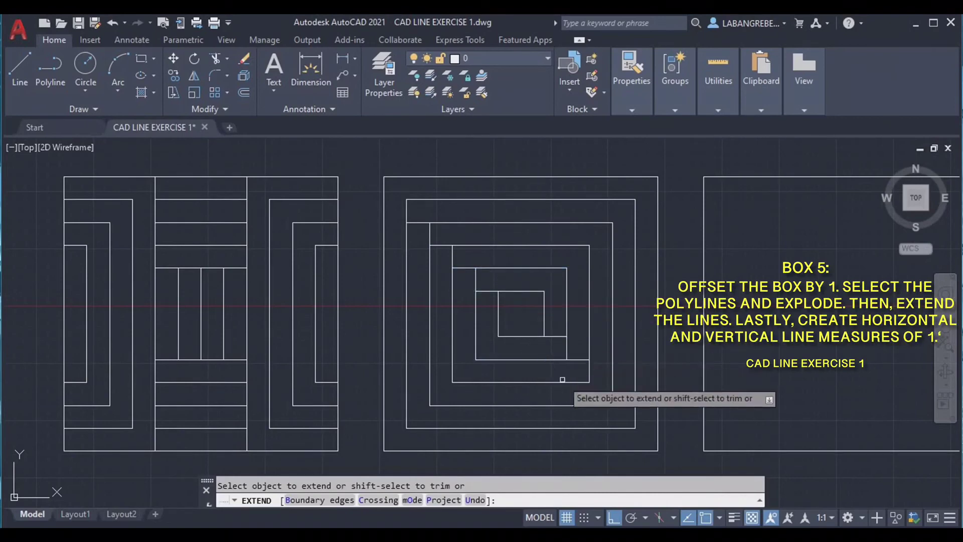
{"action": "left_click", "coordinate": [566, 382]}
{"action": "left_click", "coordinate": [582, 405]}
{"action": "left_click", "coordinate": [618, 428]}
{"action": "key", "text": "Escape"}
Step: Draw 1-unit horizontal and vertical line segments to finish the spiral's centre
{"action": "key", "text": "l"}
{"action": "key", "text": "Return"}
{"action": "left_click", "coordinate": [498, 314]}
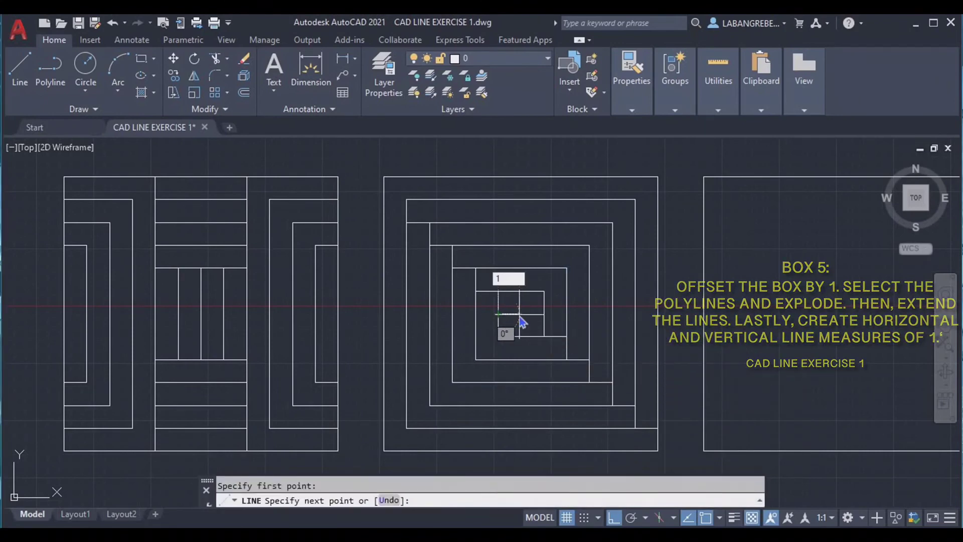
{"action": "key", "text": "Return"}
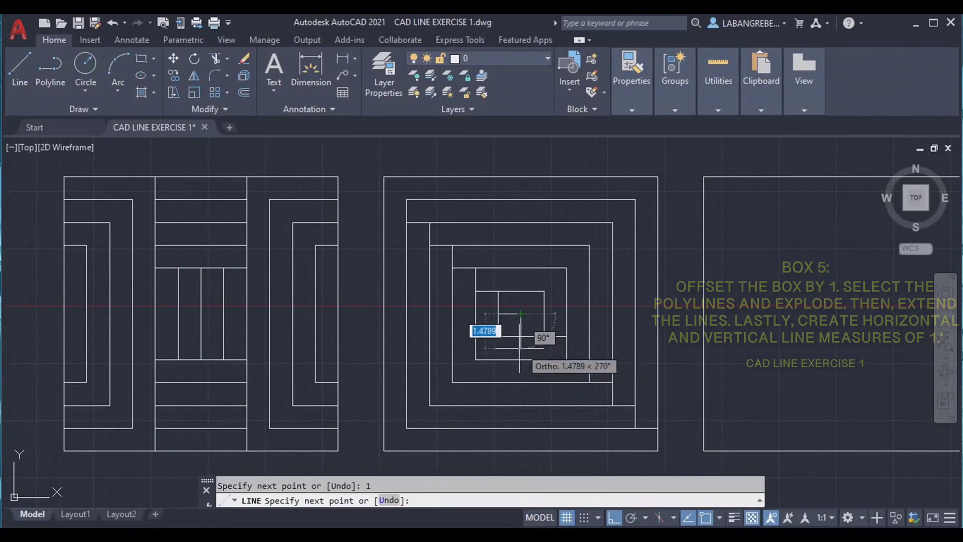
{"action": "type", "text": "1"}
{"action": "key", "text": "Return"}
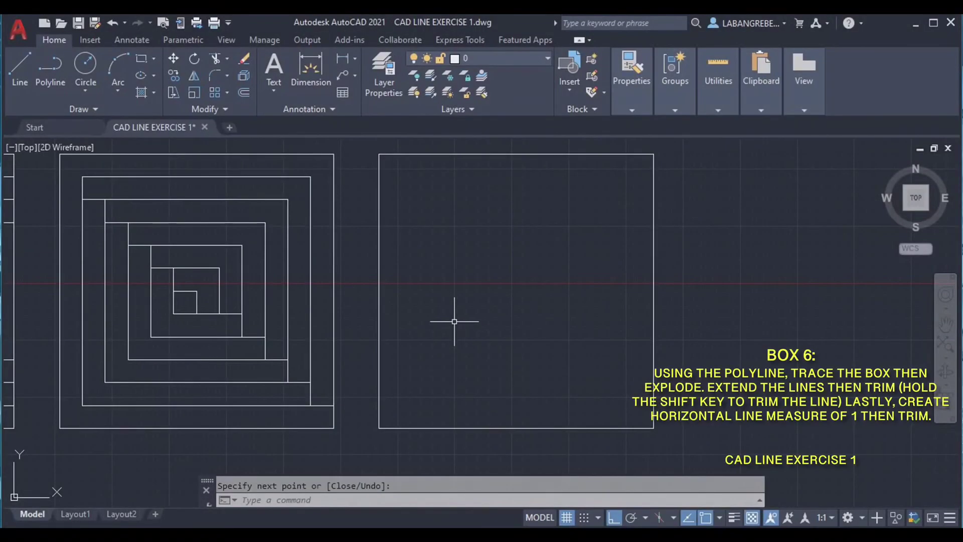
Step: Offset Box 6's outline inward repeatedly at 1 unit to create five nested squares
{"action": "left_click", "coordinate": [441, 333]}
{"action": "left_click", "coordinate": [366, 300]}
{"action": "type", "text": "O"}
{"action": "key", "text": "Return"}
{"action": "type", "text": "1"}
{"action": "key", "text": "Return"}
{"action": "left_click", "coordinate": [379, 282]}
{"action": "type", "text": "m"}
{"action": "key", "text": "Return"}
{"action": "left_click", "coordinate": [389, 300]}
{"action": "left_click", "coordinate": [465, 319]}
{"action": "left_click", "coordinate": [494, 326]}
{"action": "left_click", "coordinate": [523, 333]}
{"action": "left_click", "coordinate": [529, 301]}
{"action": "left_click", "coordinate": [530, 301]}
{"action": "key", "text": "Escape"}
Step: Explode the five inner squares of Box 6 into separate lines
{"action": "left_click", "coordinate": [600, 416]}
{"action": "left_click", "coordinate": [522, 304]}
{"action": "type", "text": "X"}
{"action": "key", "text": "Return"}
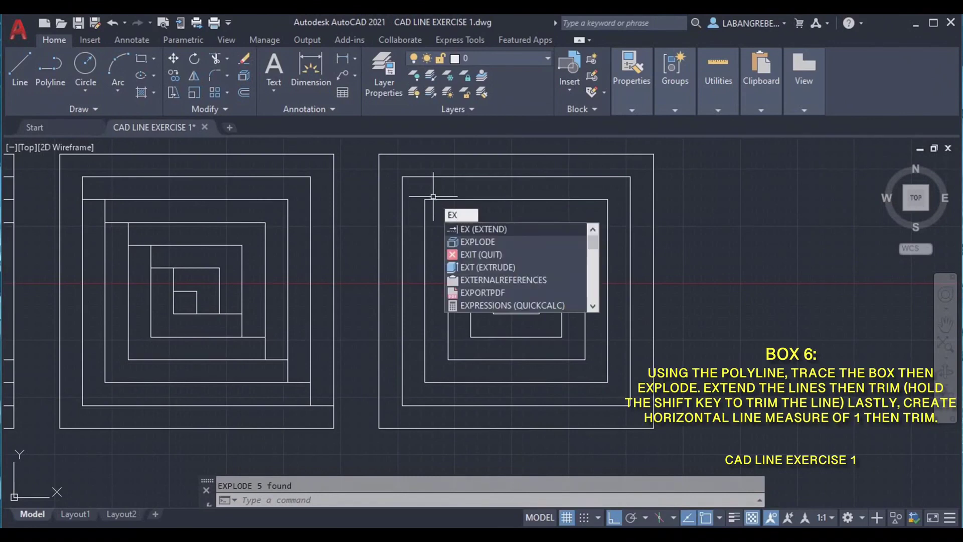
Step: Extend the squares' top lines leftward and trim the vertical stubs to form a square spiral
{"action": "type", "text": "EX"}
{"action": "key", "text": "Return"}
{"action": "left_click", "coordinate": [433, 201]}
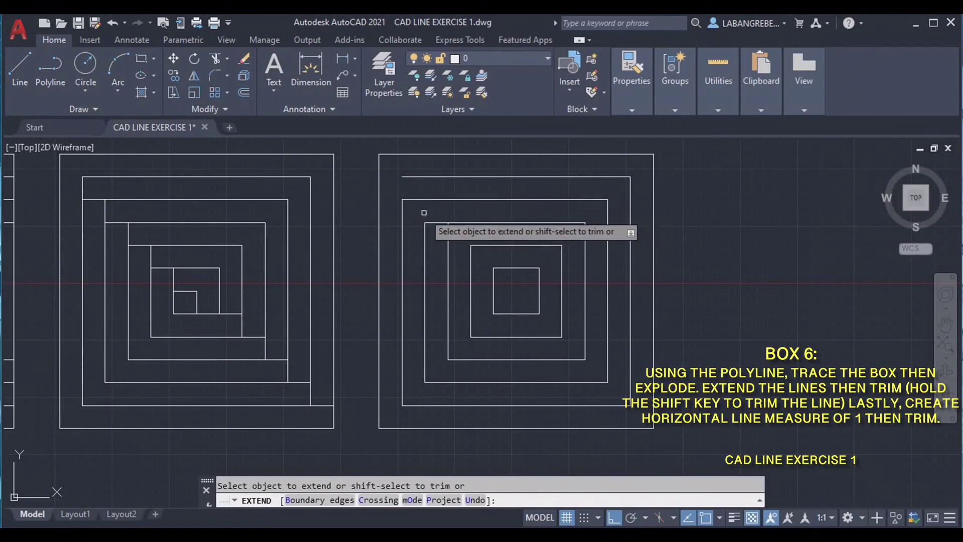
{"action": "left_click", "coordinate": [485, 246]}
{"action": "left_click", "coordinate": [448, 235], "text": "shift"}
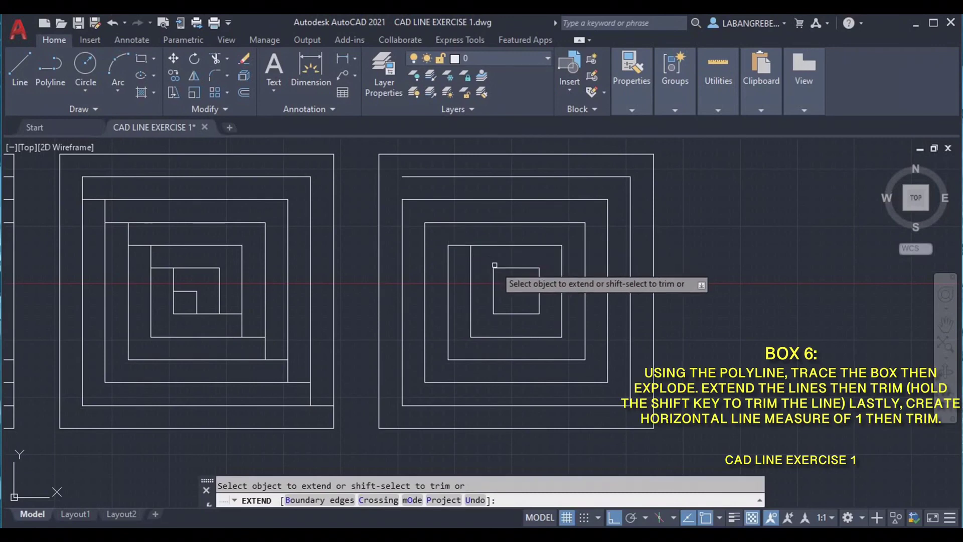
{"action": "left_click", "coordinate": [498, 267]}
{"action": "left_click", "coordinate": [471, 256], "text": "shift"}
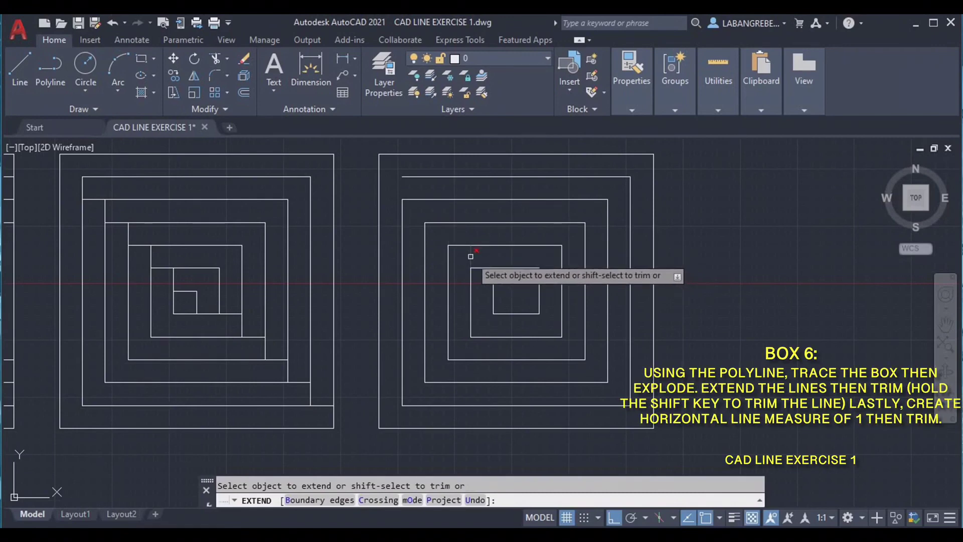
{"action": "key", "text": "Escape"}
Step: Draw a 1-unit horizontal line from the innermost square's left edge
{"action": "type", "text": "l"}
{"action": "key", "text": "Return"}
{"action": "left_click", "coordinate": [494, 289]}
{"action": "type", "text": "1"}
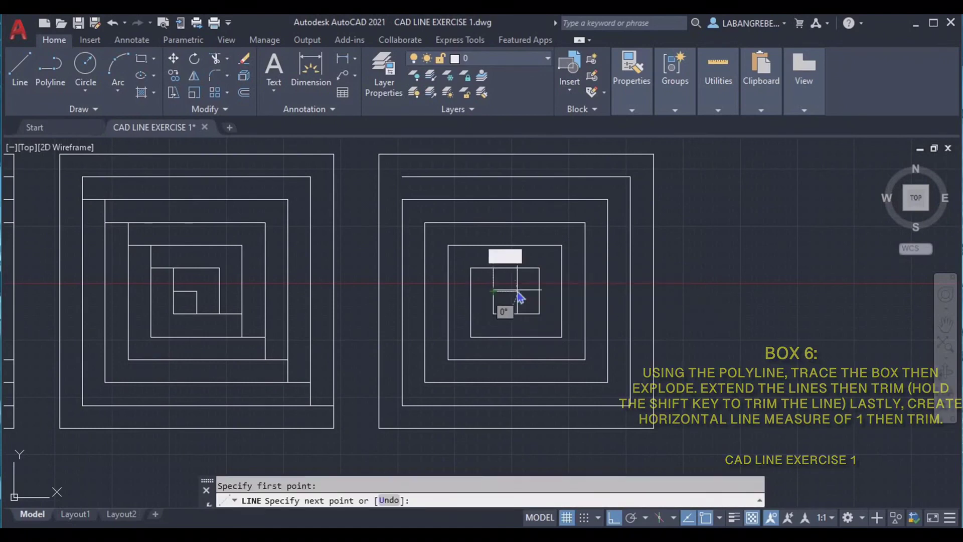